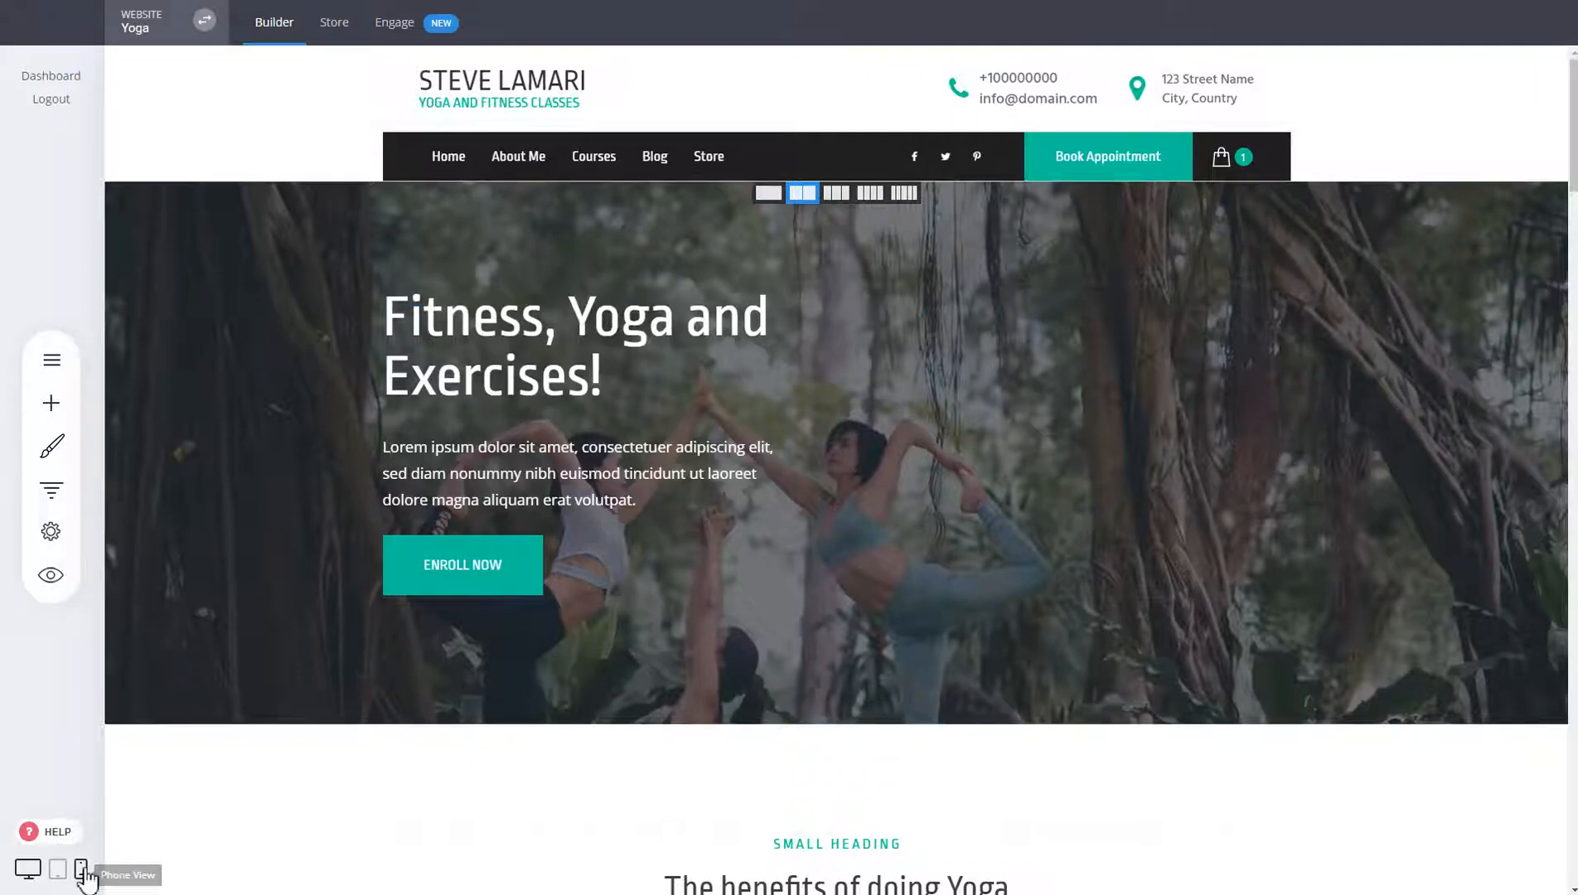
Step: Switch to the phone view and examine the global text styling for mobile
left_click(81, 868)
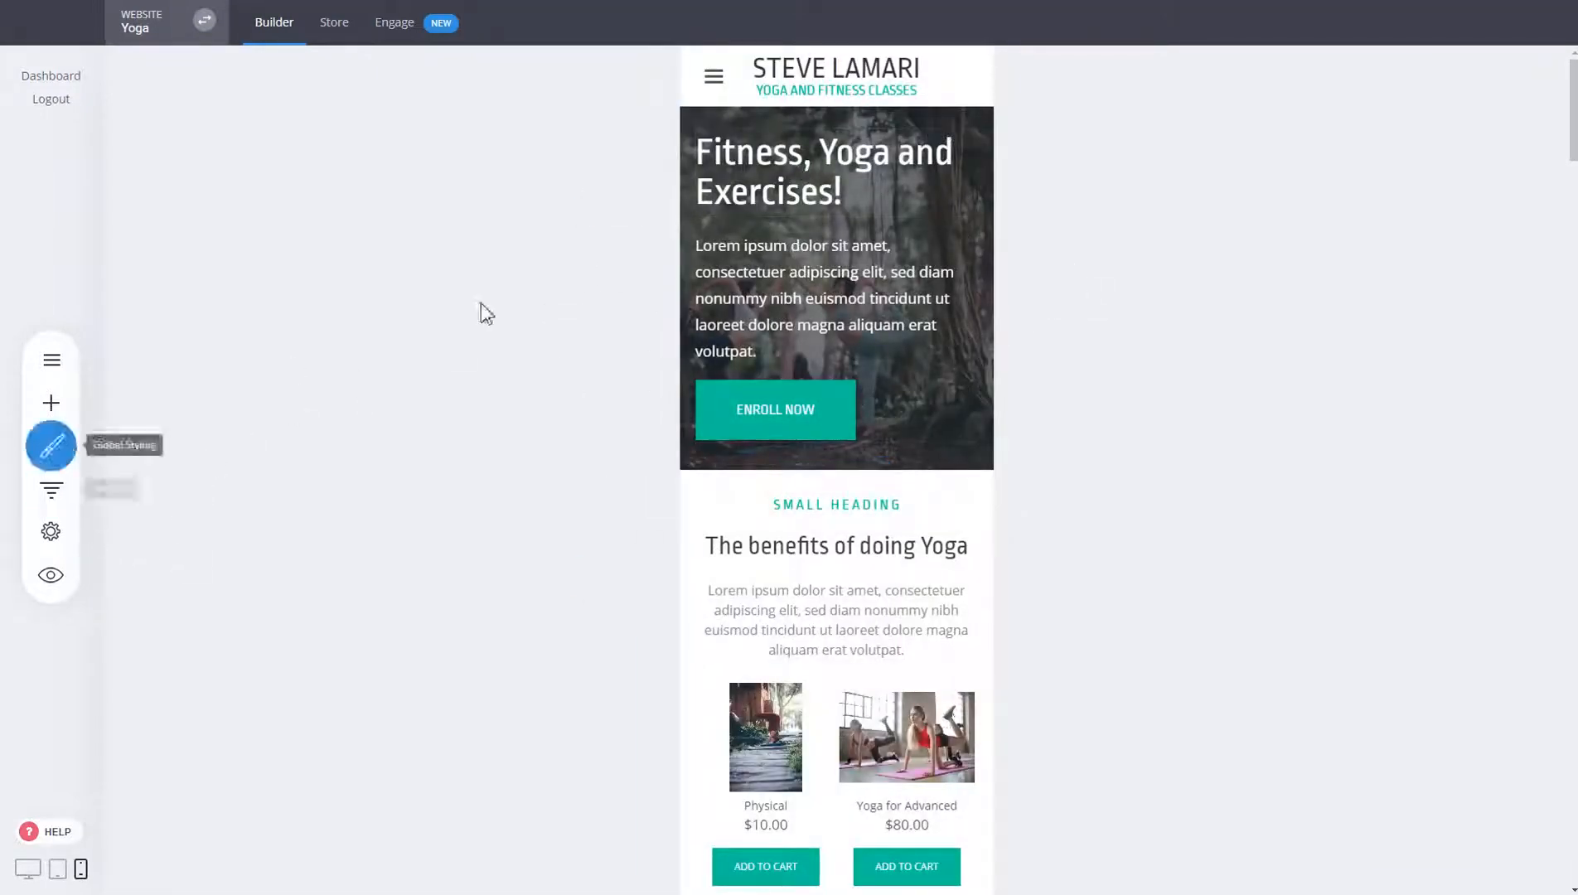
left_click(57, 456)
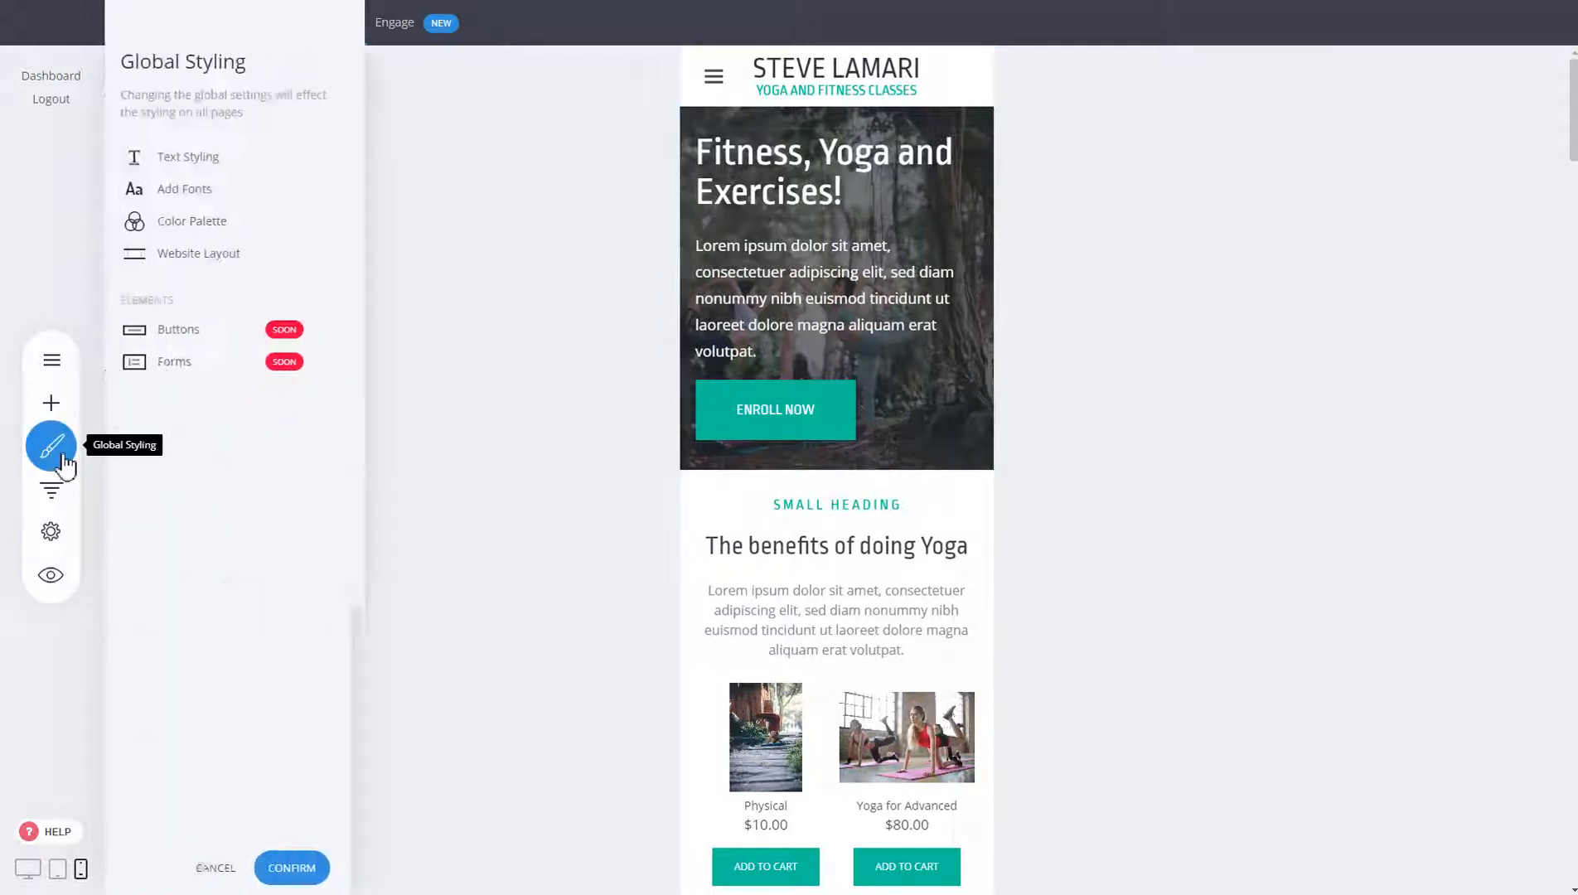
left_click(221, 157)
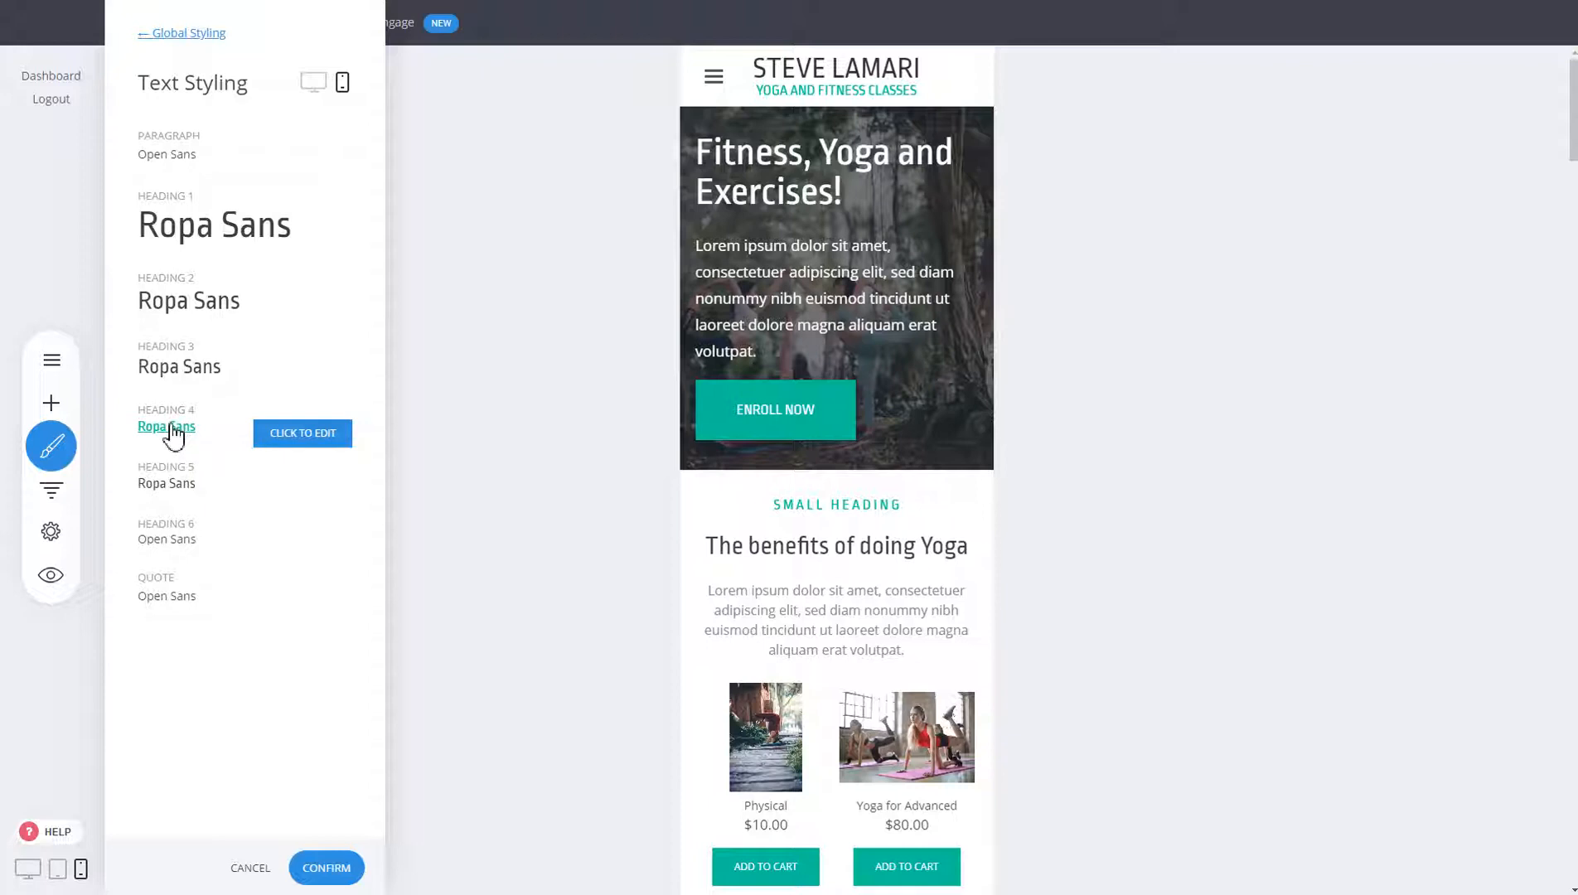
left_click(1167, 567)
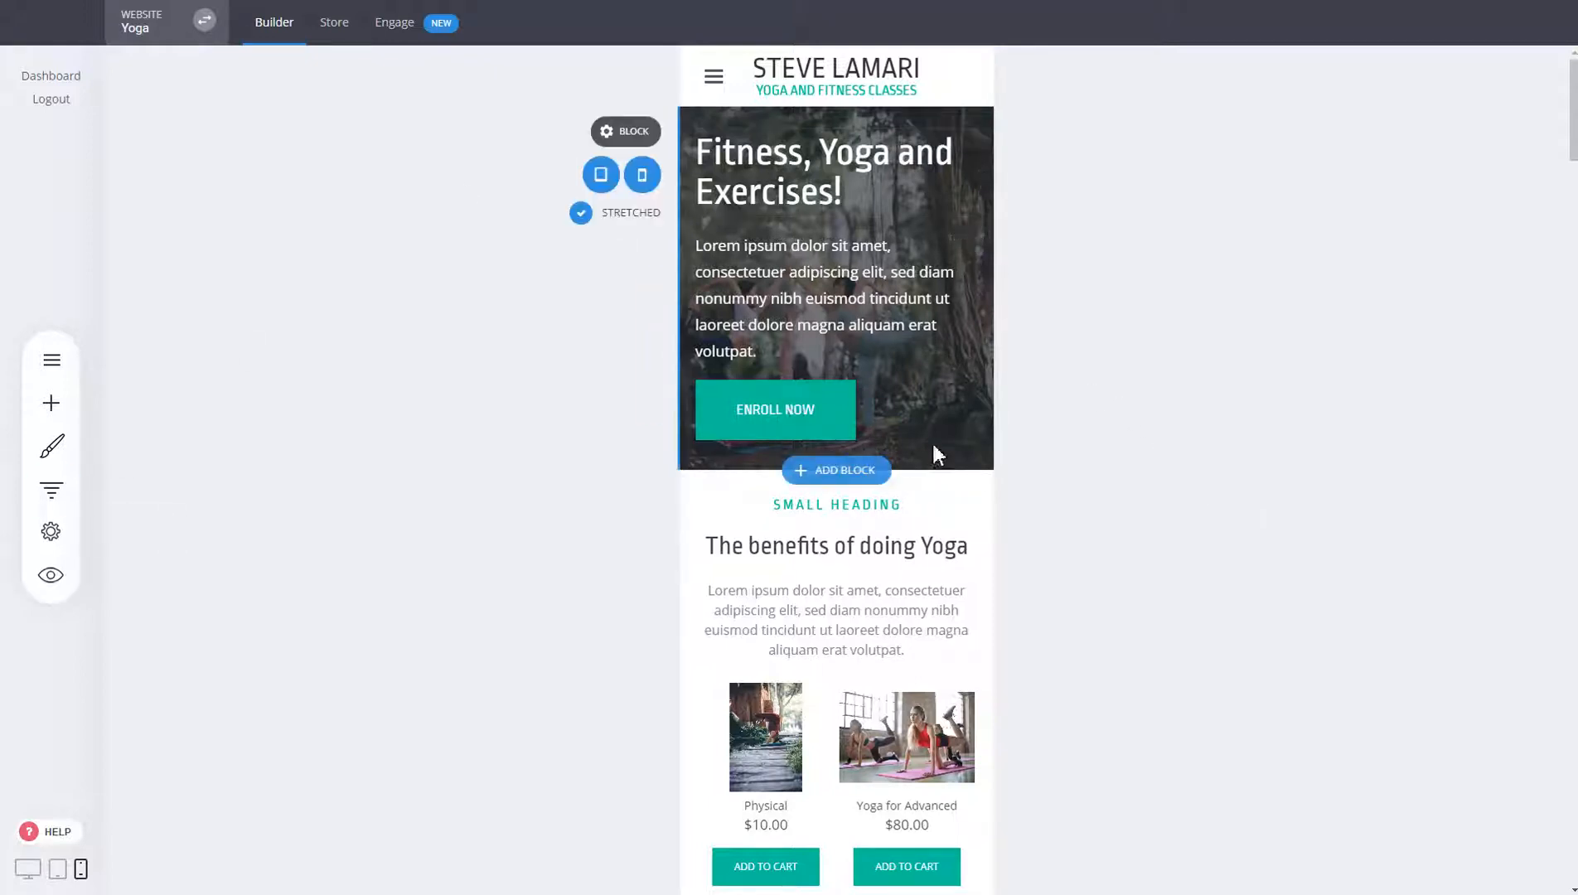
Step: Add a spacer above the hero heading in the phone view and size it to about 342 x 73 px
left_click(52, 404)
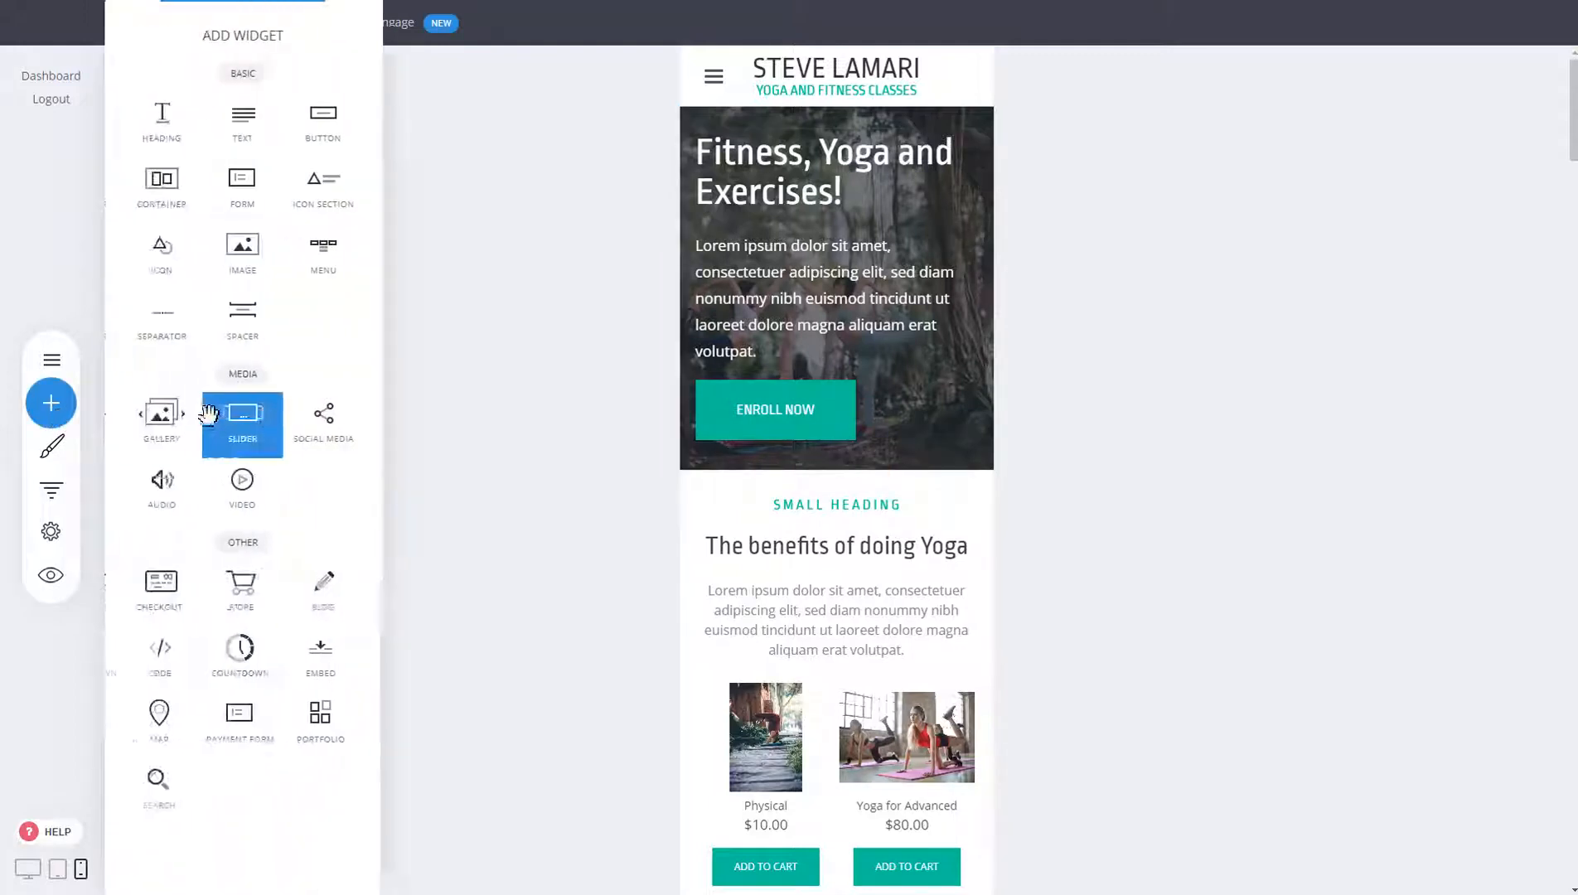
mouse_move(208, 413)
left_mouse_down()
mouse_move(243, 371)
mouse_move(711, 216)
mouse_move(887, 133)
mouse_move(888, 149)
left_mouse_up()
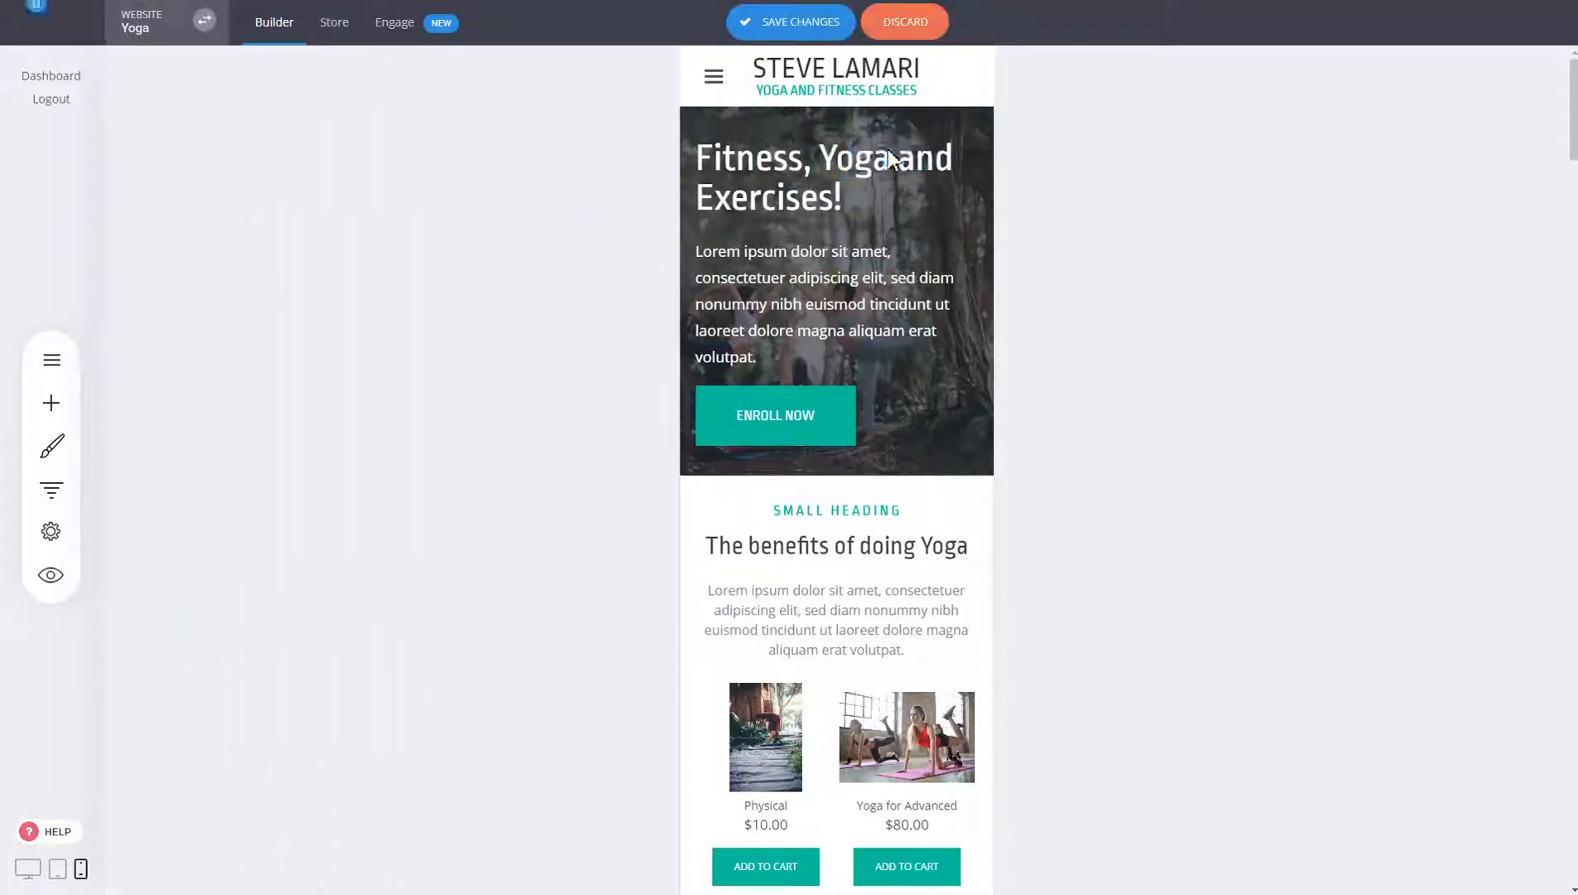
left_click_drag(829, 207, 842, 185)
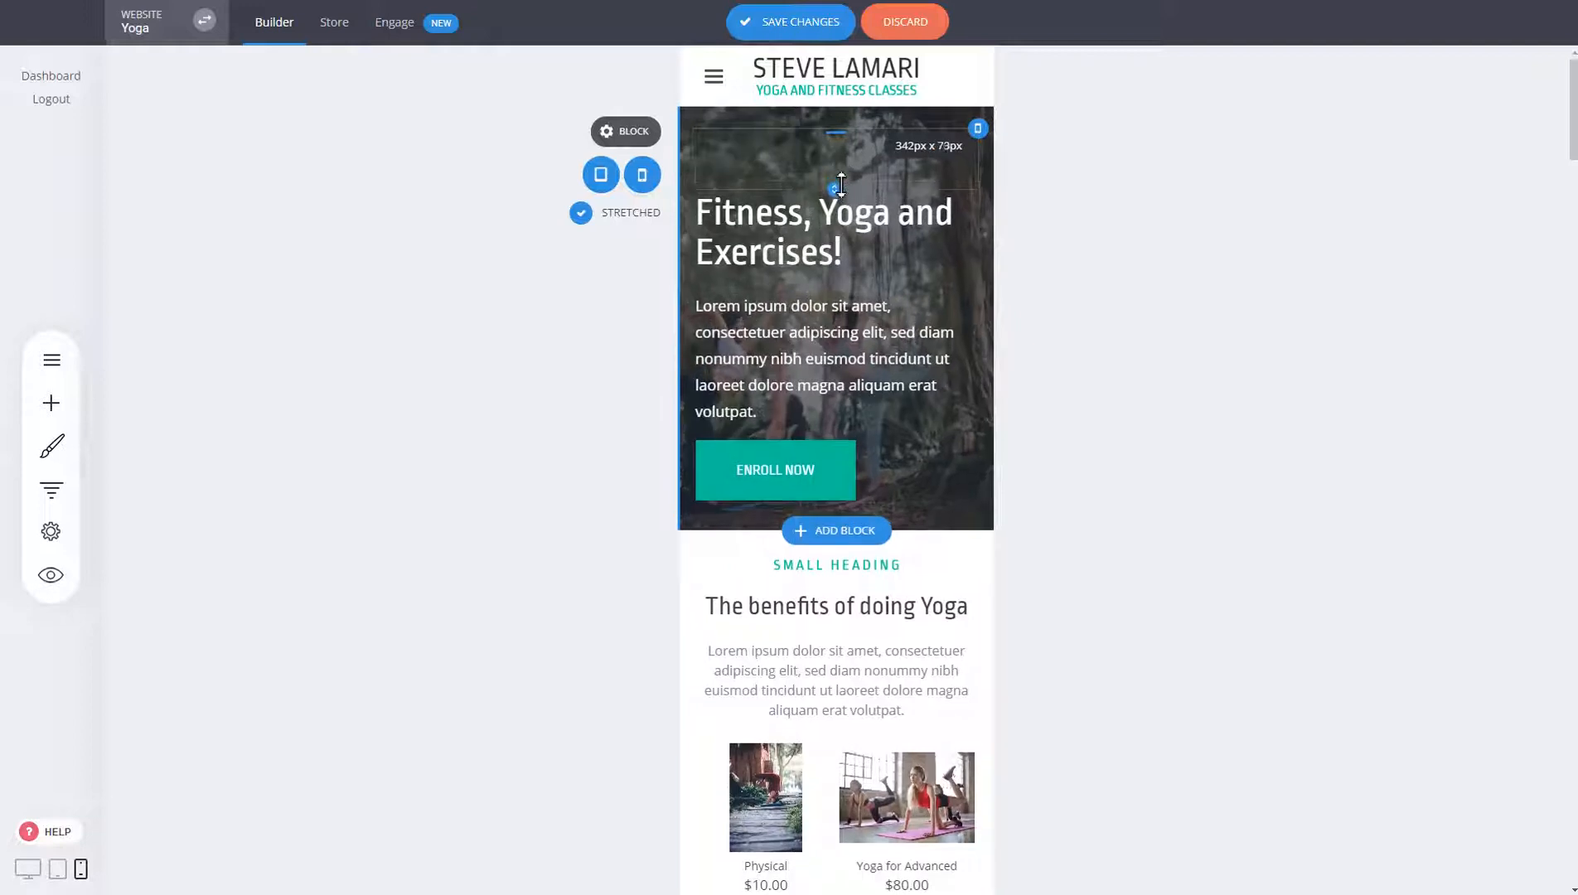
Step: Add a spacer below the hero's Enroll Now button, adjust its height slightly, and save the changes
left_click(52, 404)
left_click_drag(241, 318, 824, 518)
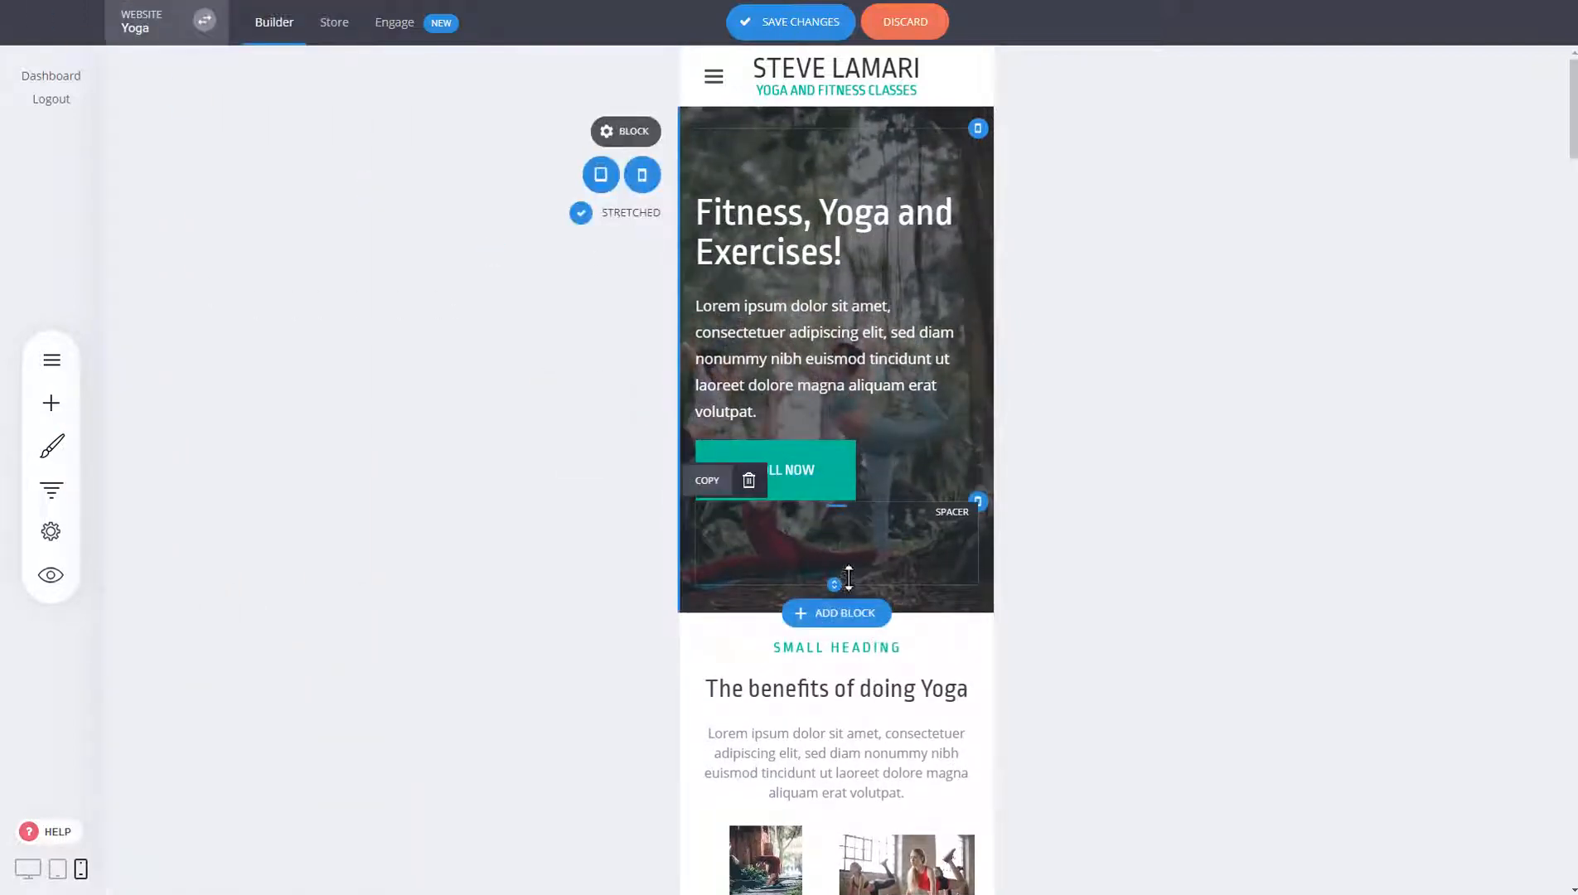
left_click_drag(848, 577, 846, 568)
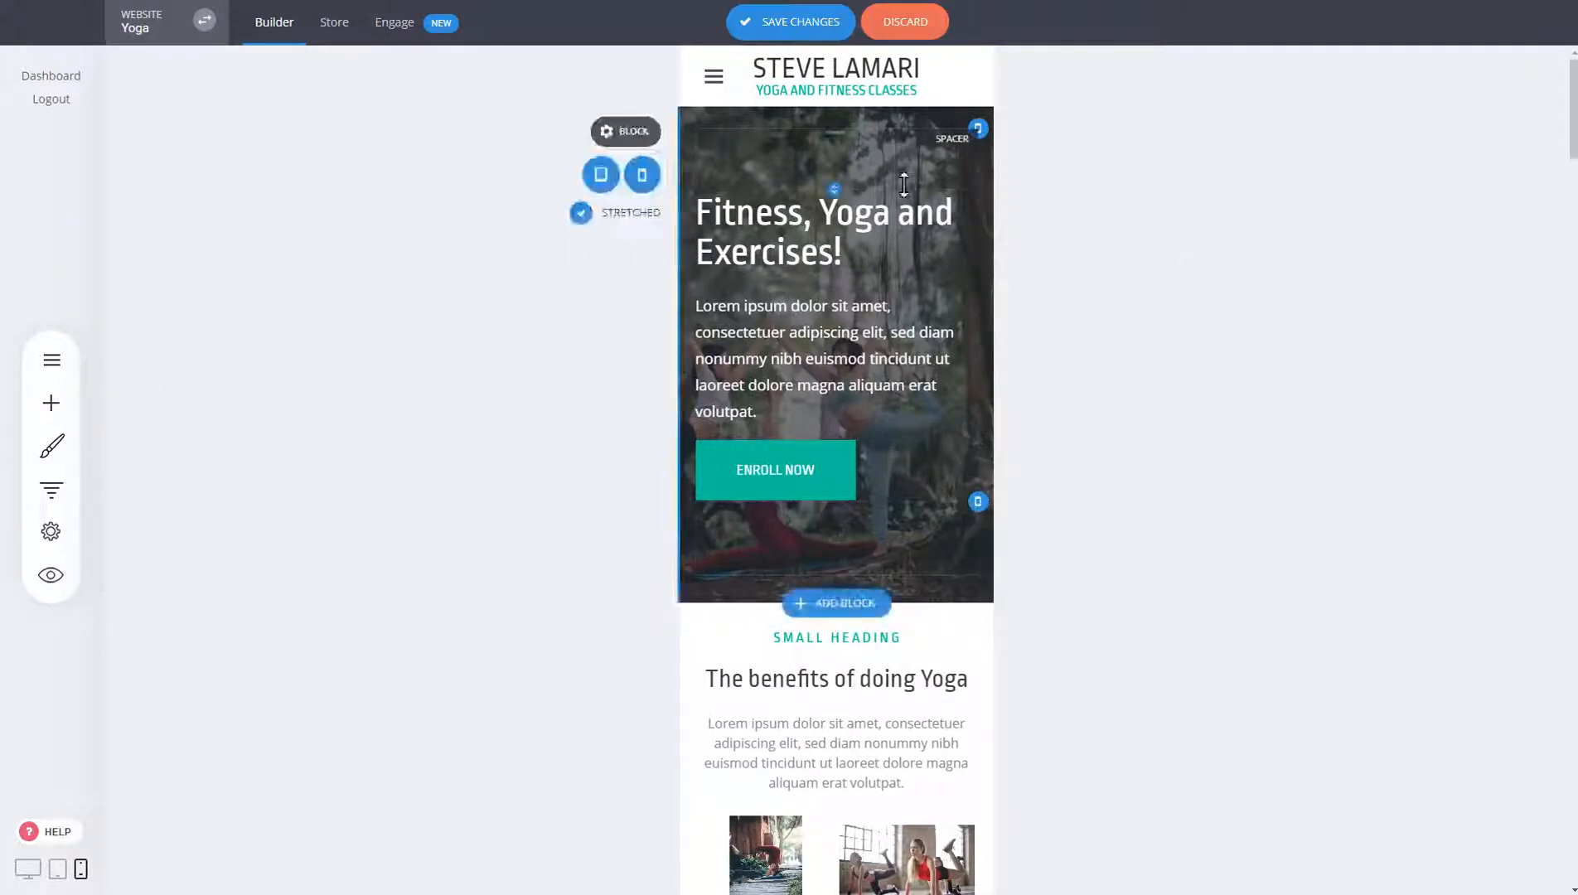
left_click(1145, 231)
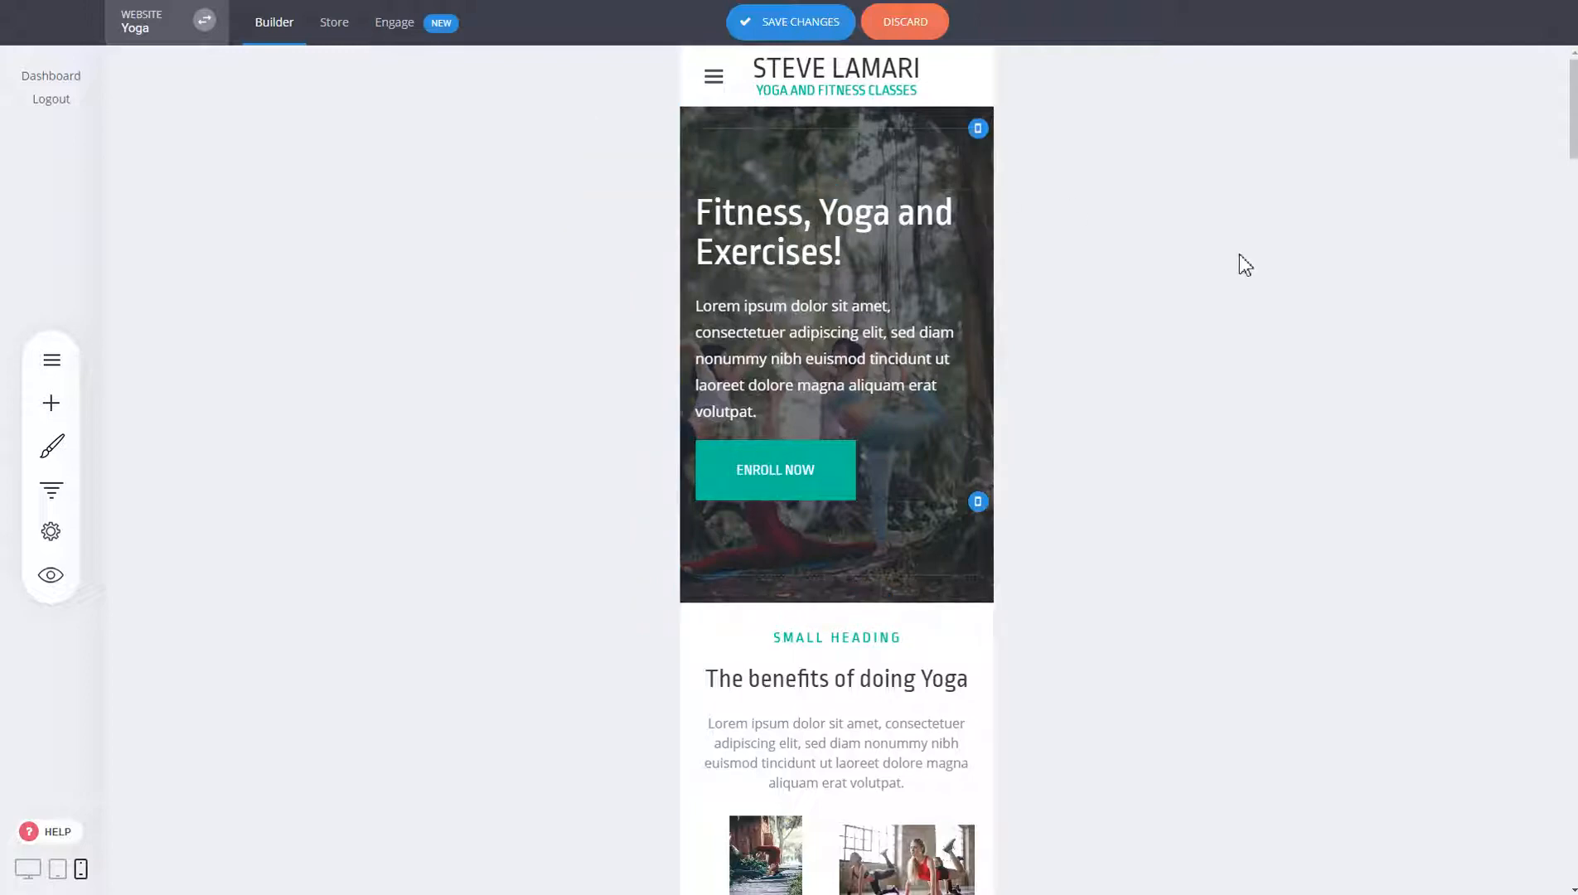
left_click(794, 30)
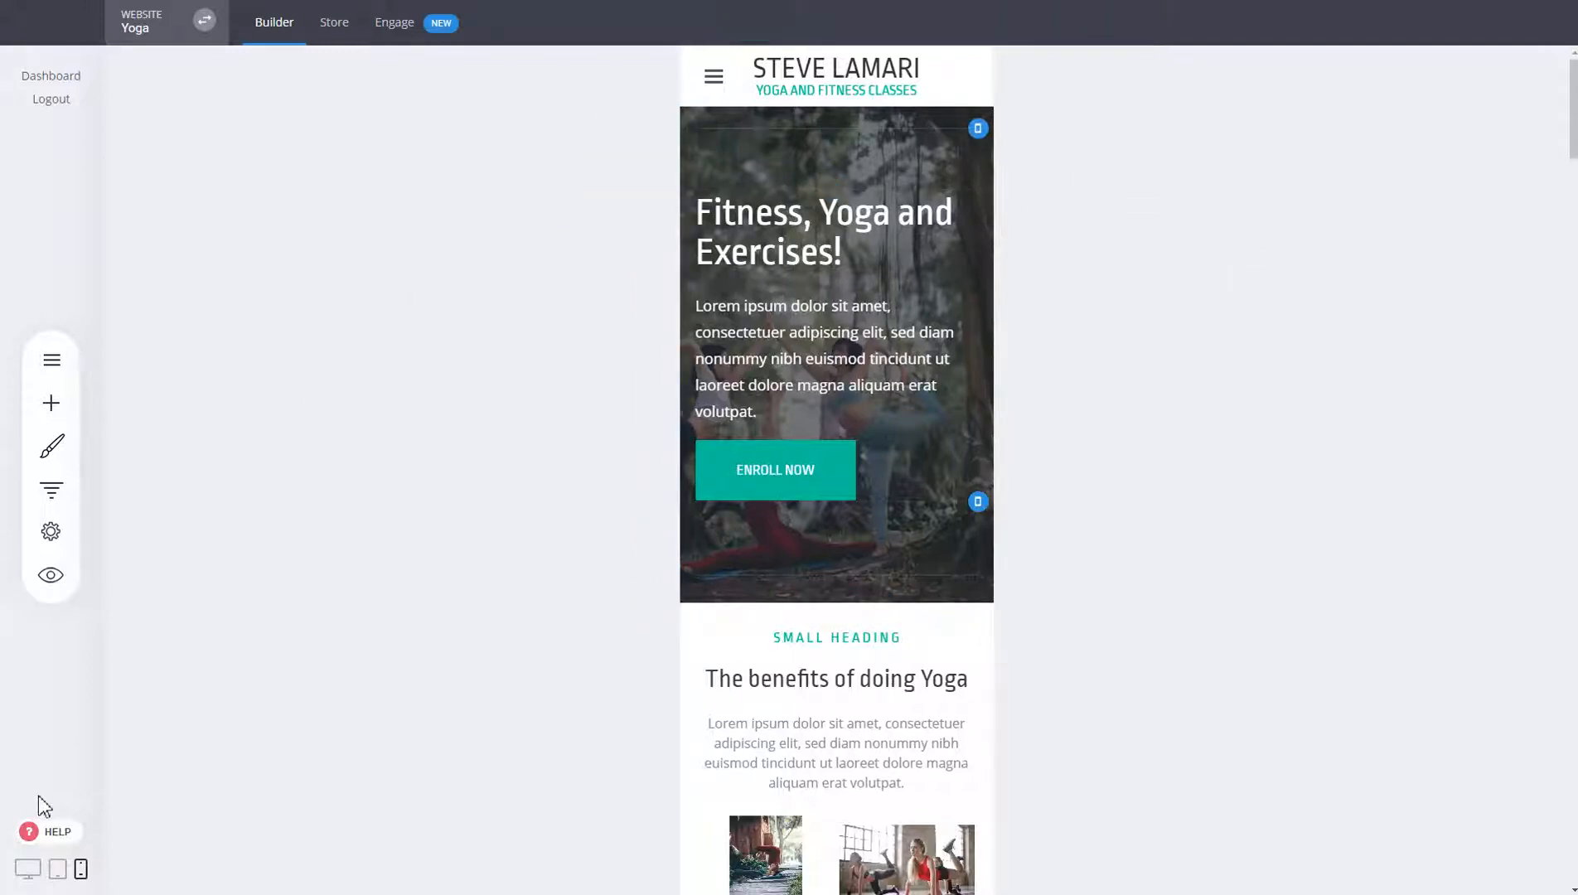
Step: Compare the hero block in desktop and phone views and inspect its paragraph's text formatting options
left_click(28, 868)
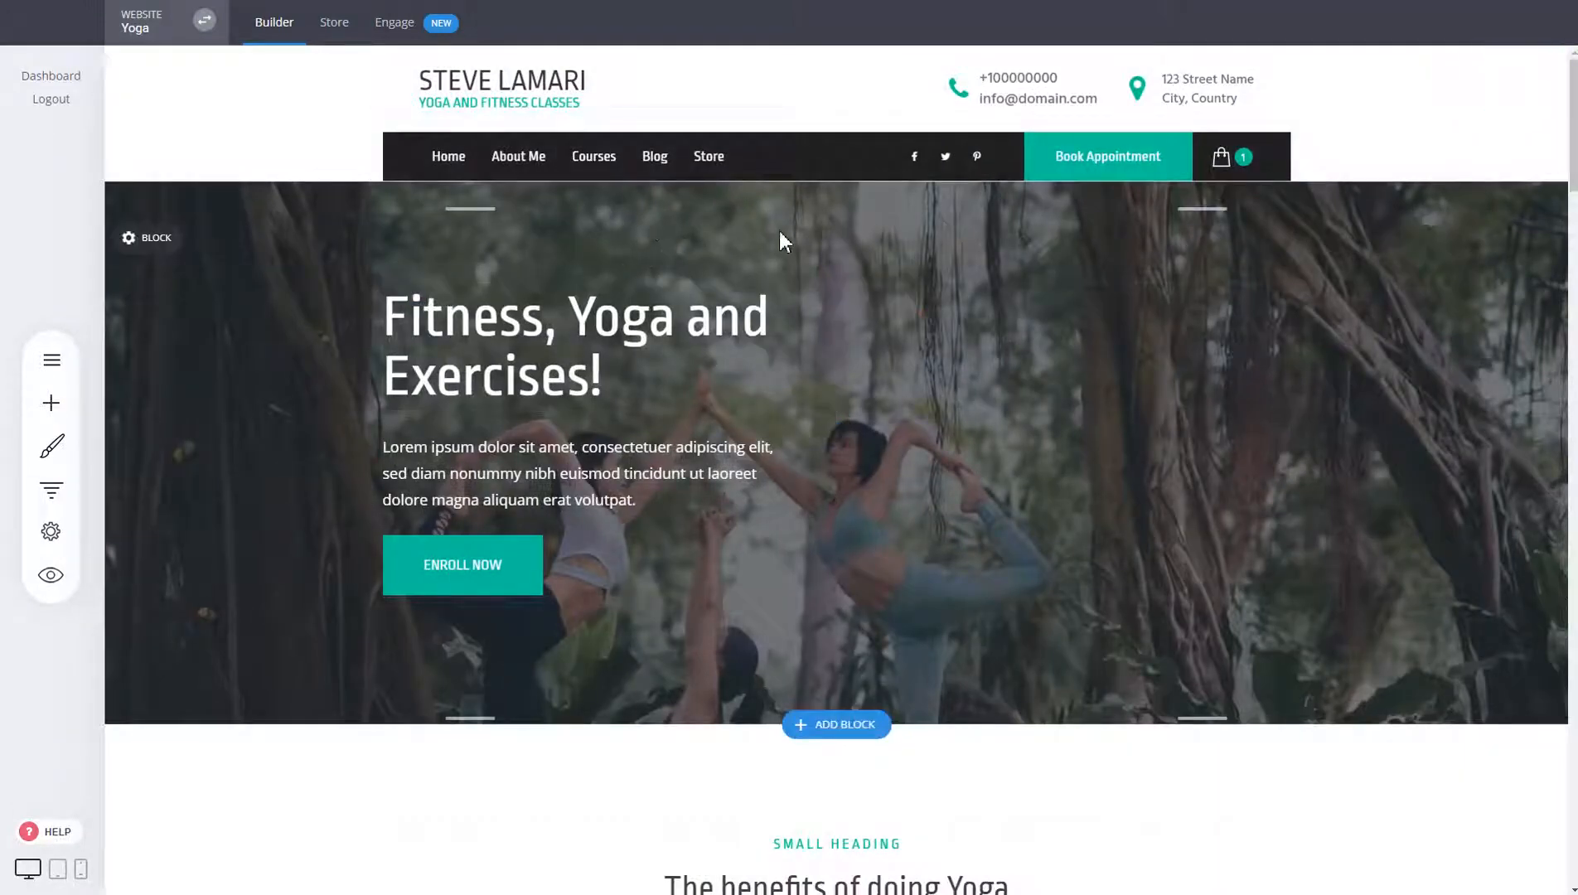
left_click(81, 868)
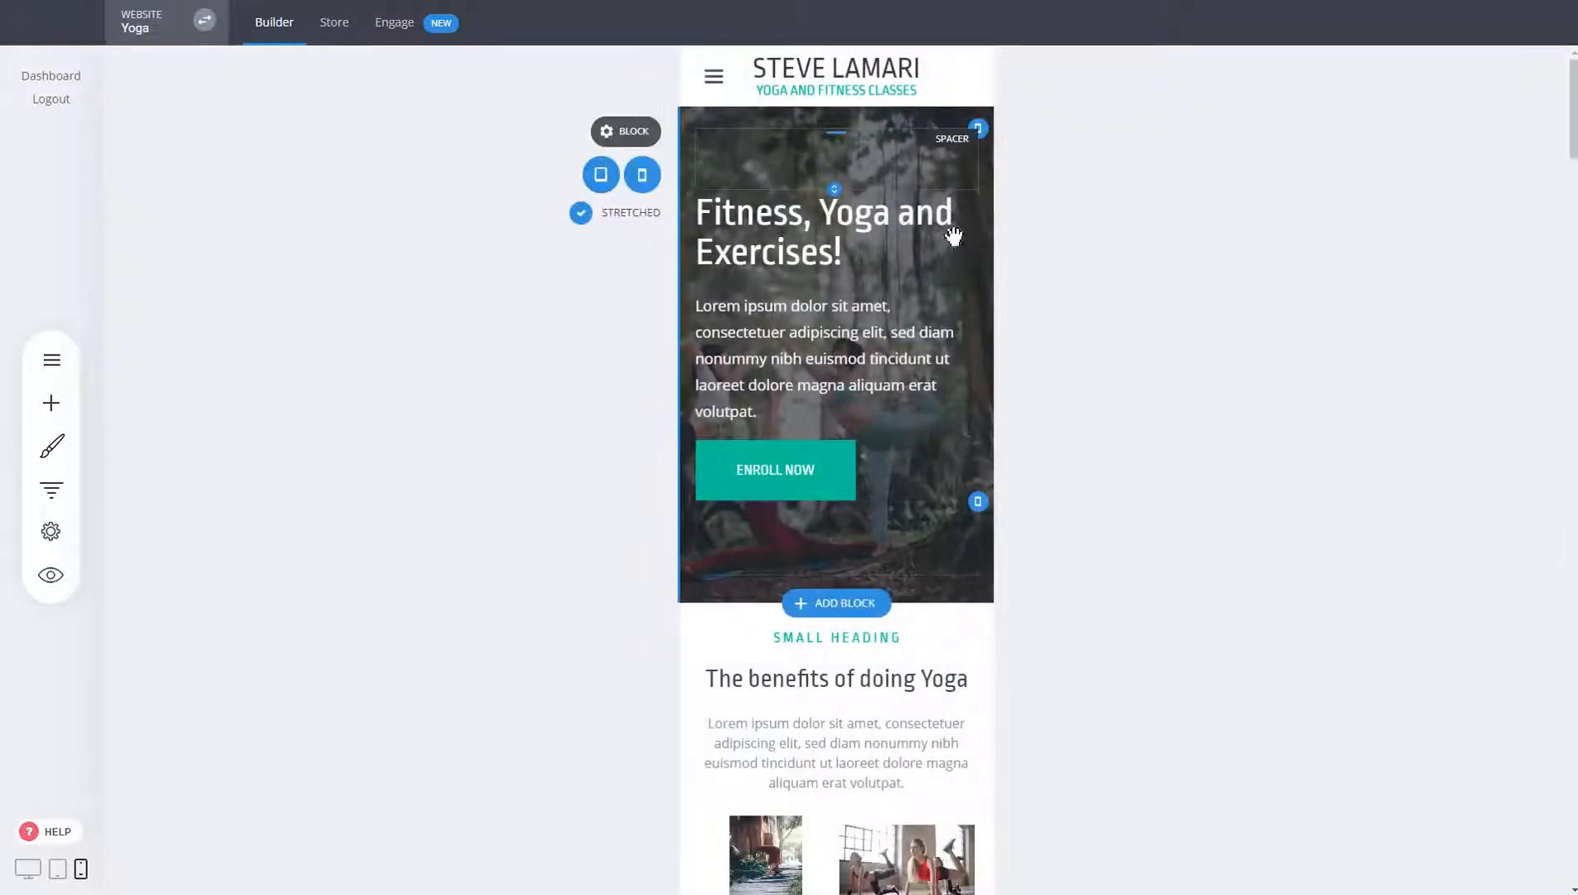
double_click(807, 344)
left_click(1134, 305)
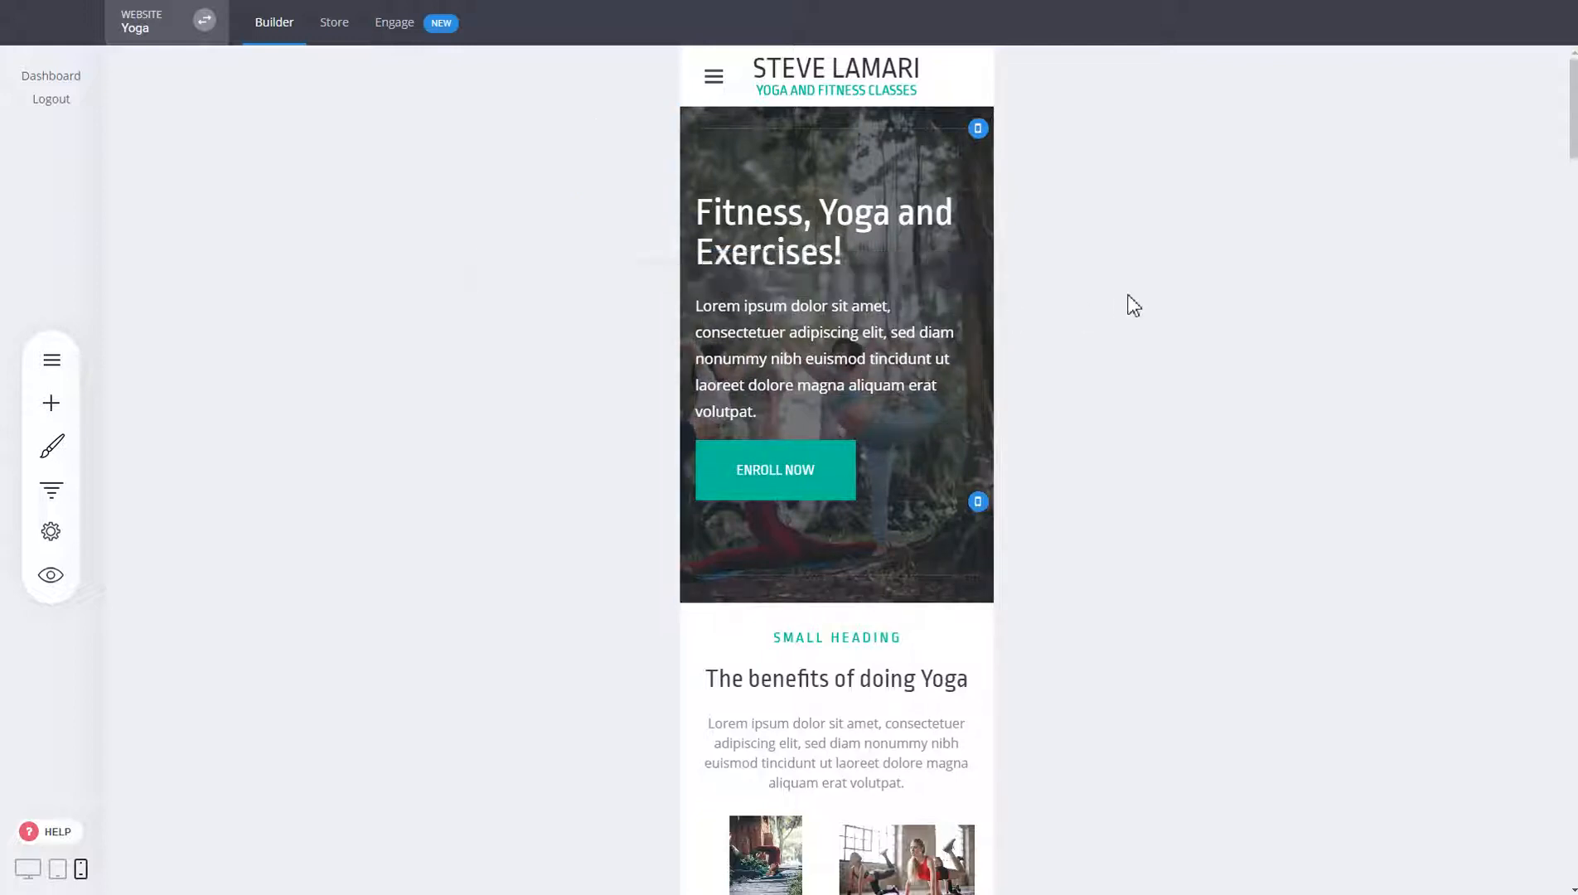
double_click(783, 328)
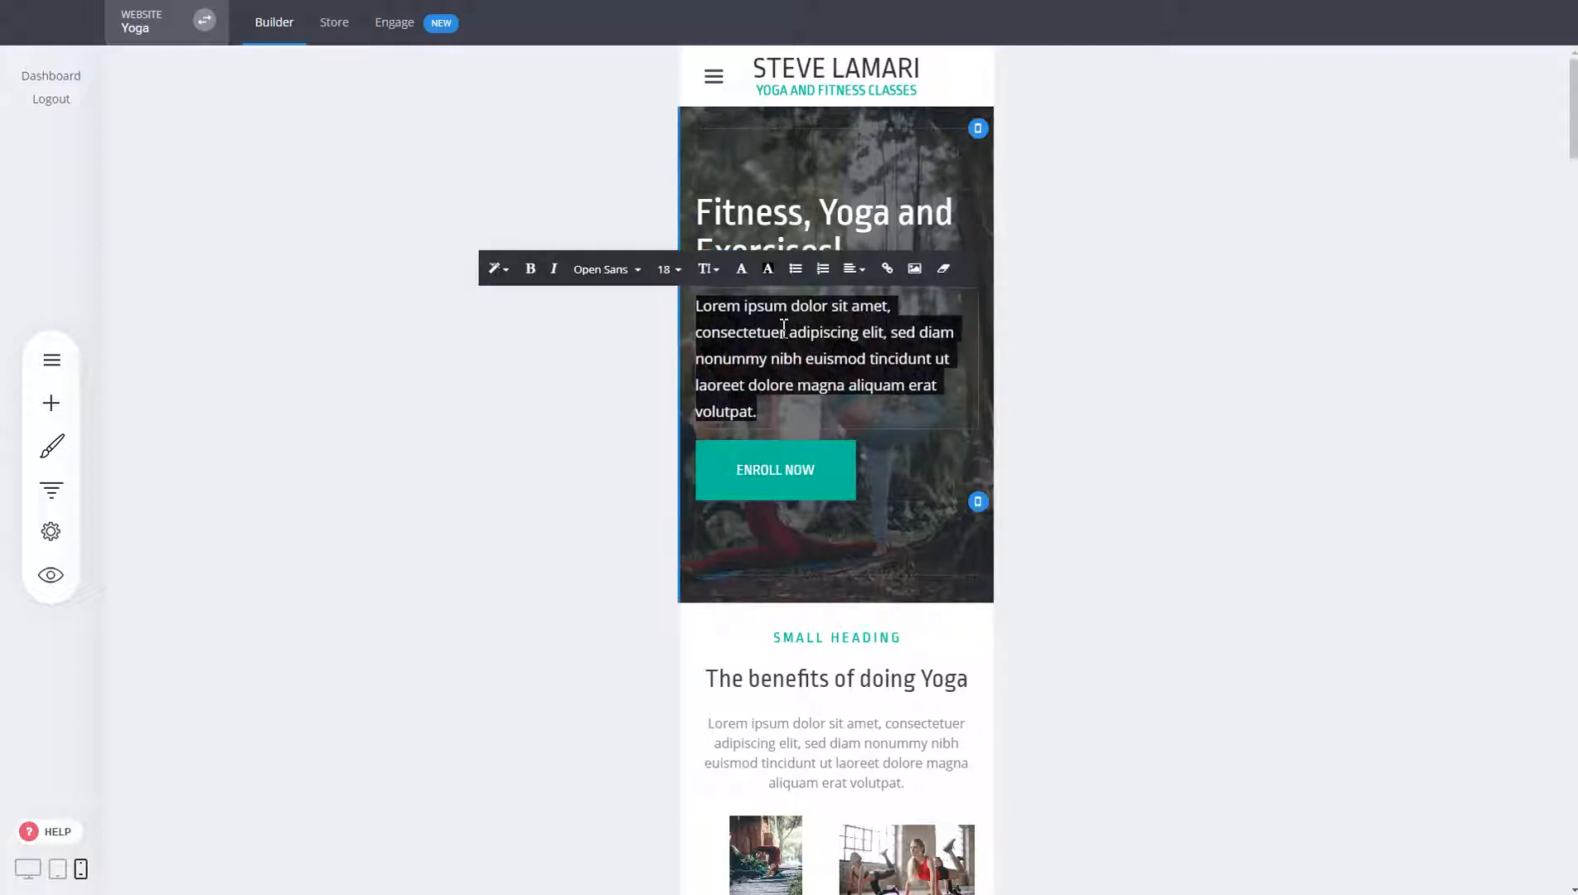
left_click(1264, 408)
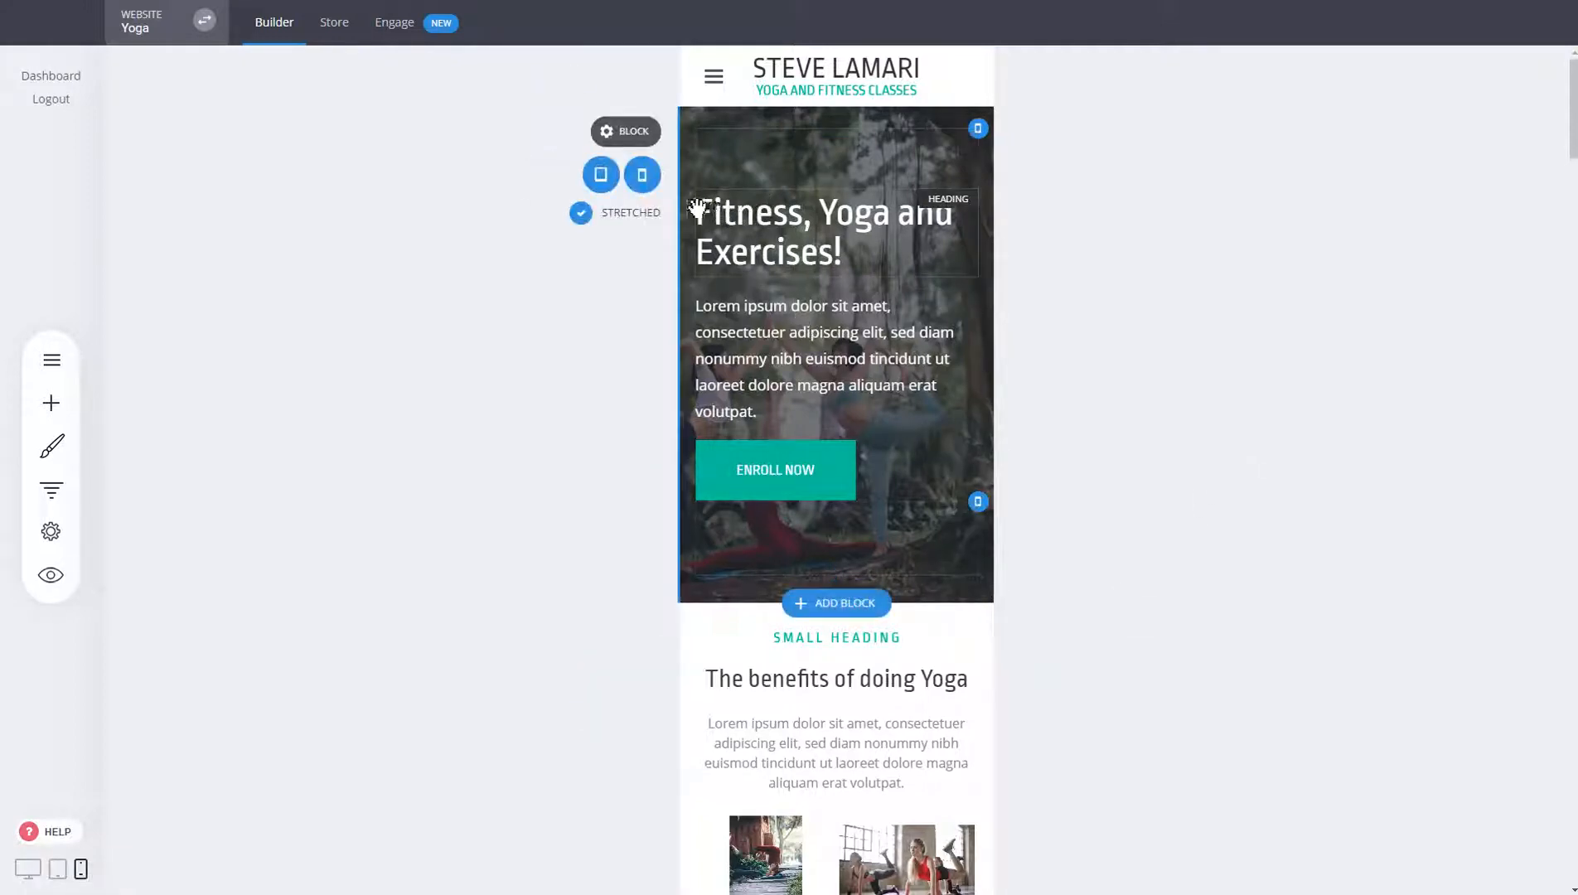
Step: Copy the hero container and hide the original hero block on phone and tablet
mouse_move(644, 140)
left_click(783, 139)
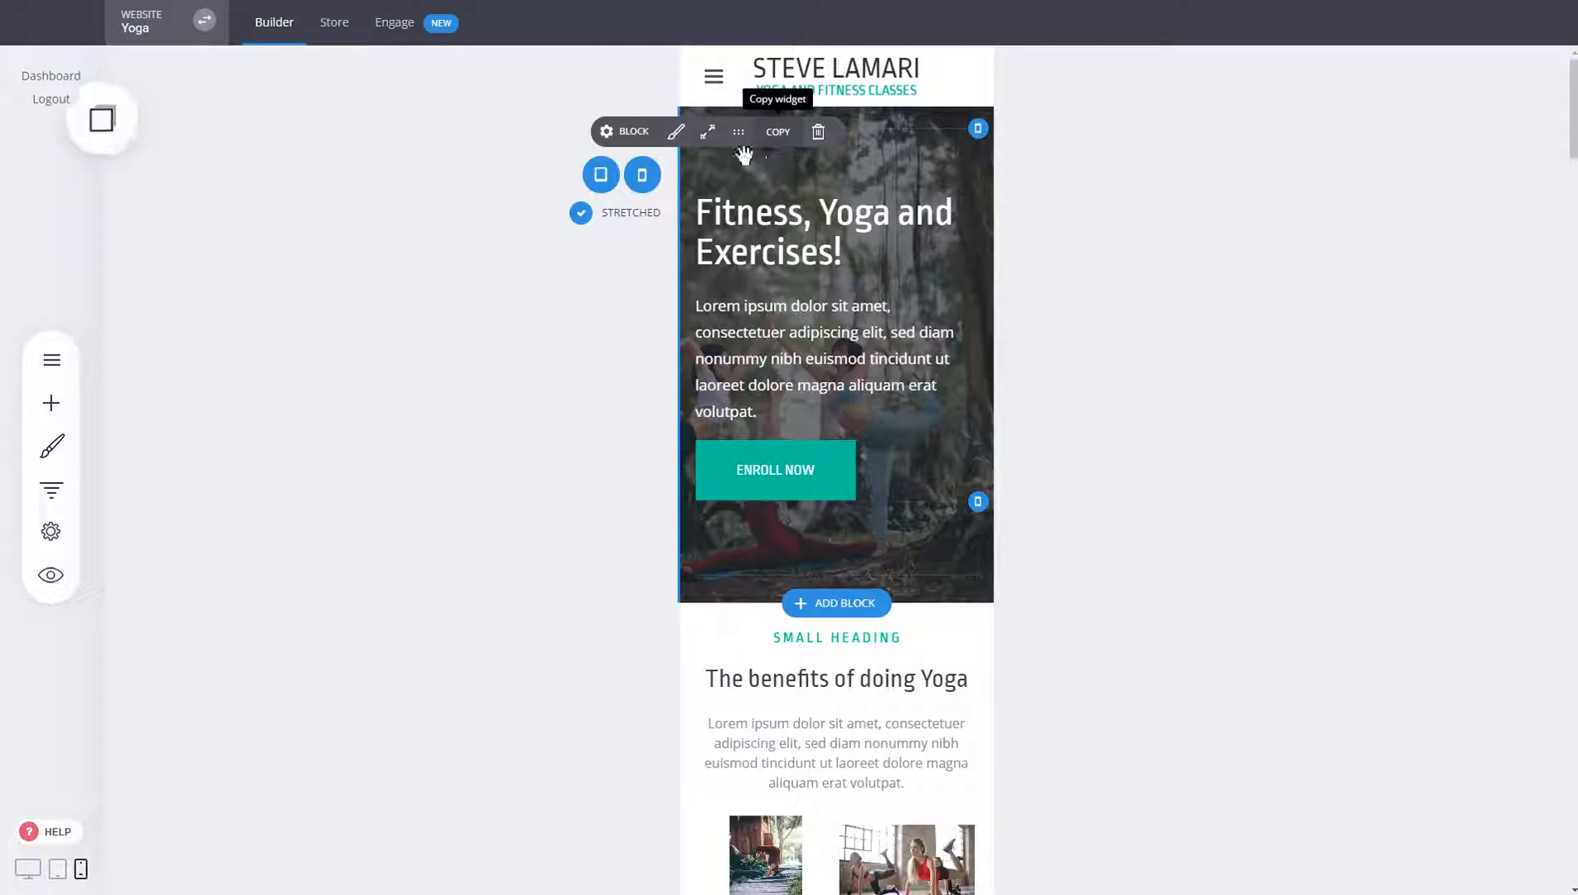
left_click(643, 184)
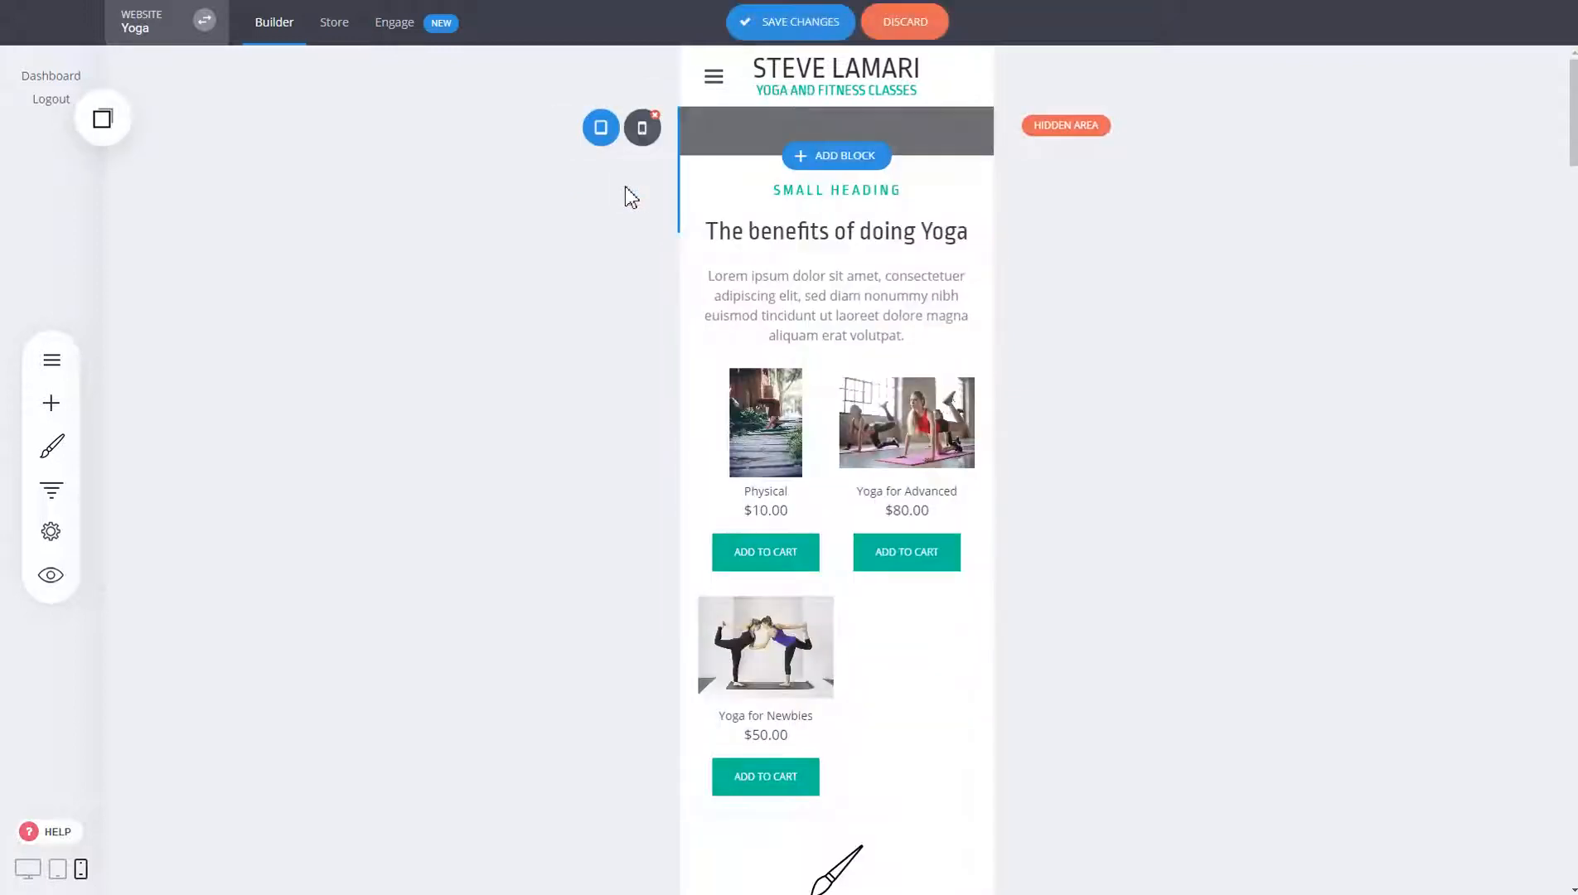
left_click(601, 129)
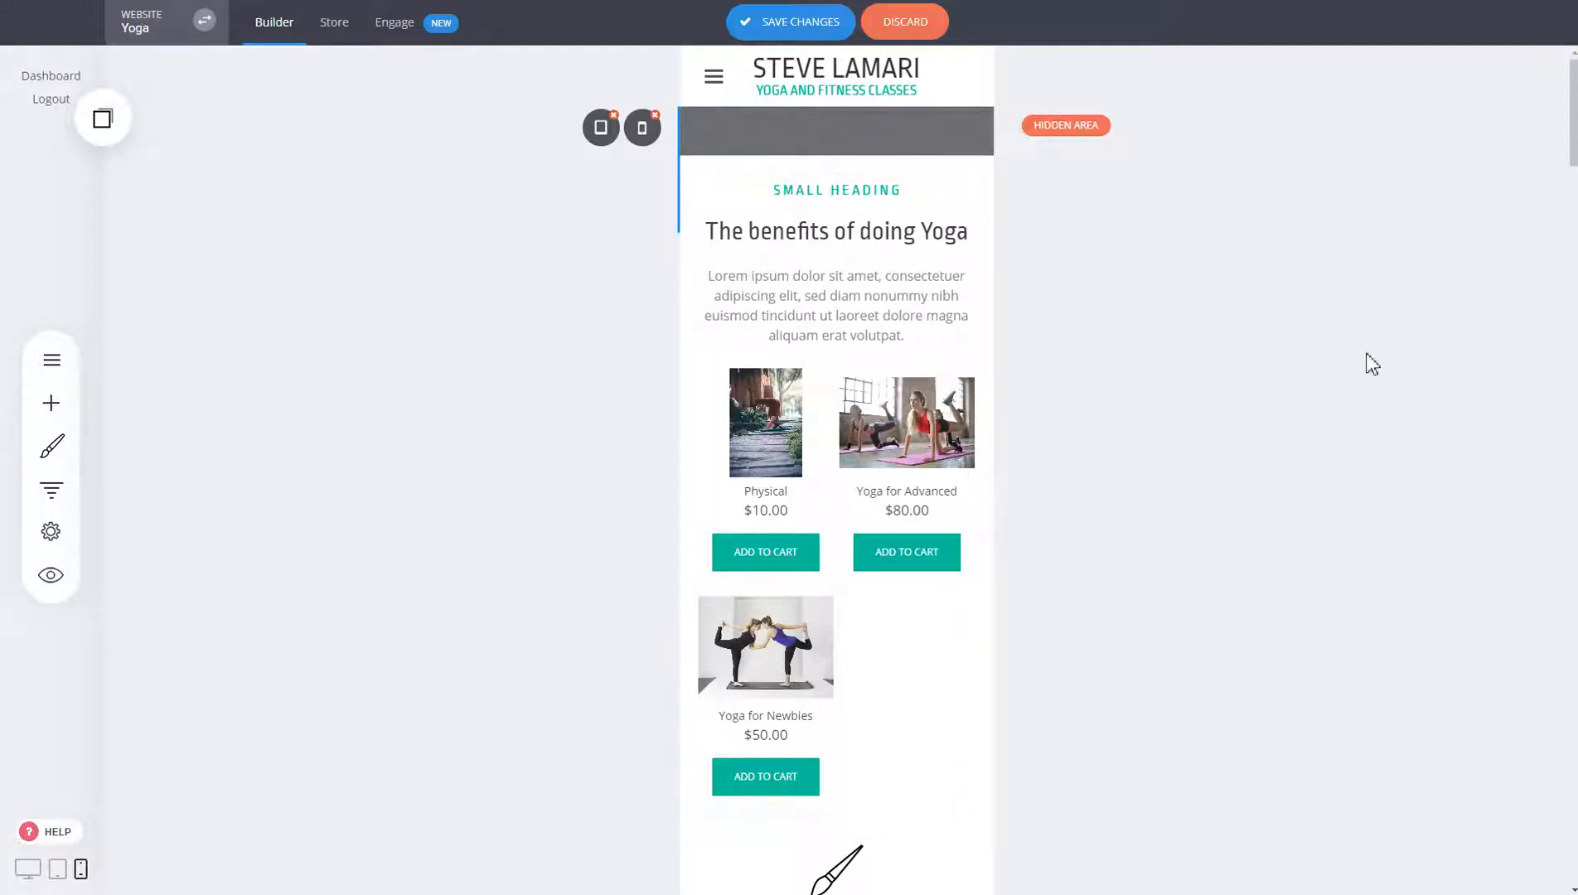
Step: Place the copied hero container directly below the hidden hero block in the phone view
left_click(113, 133)
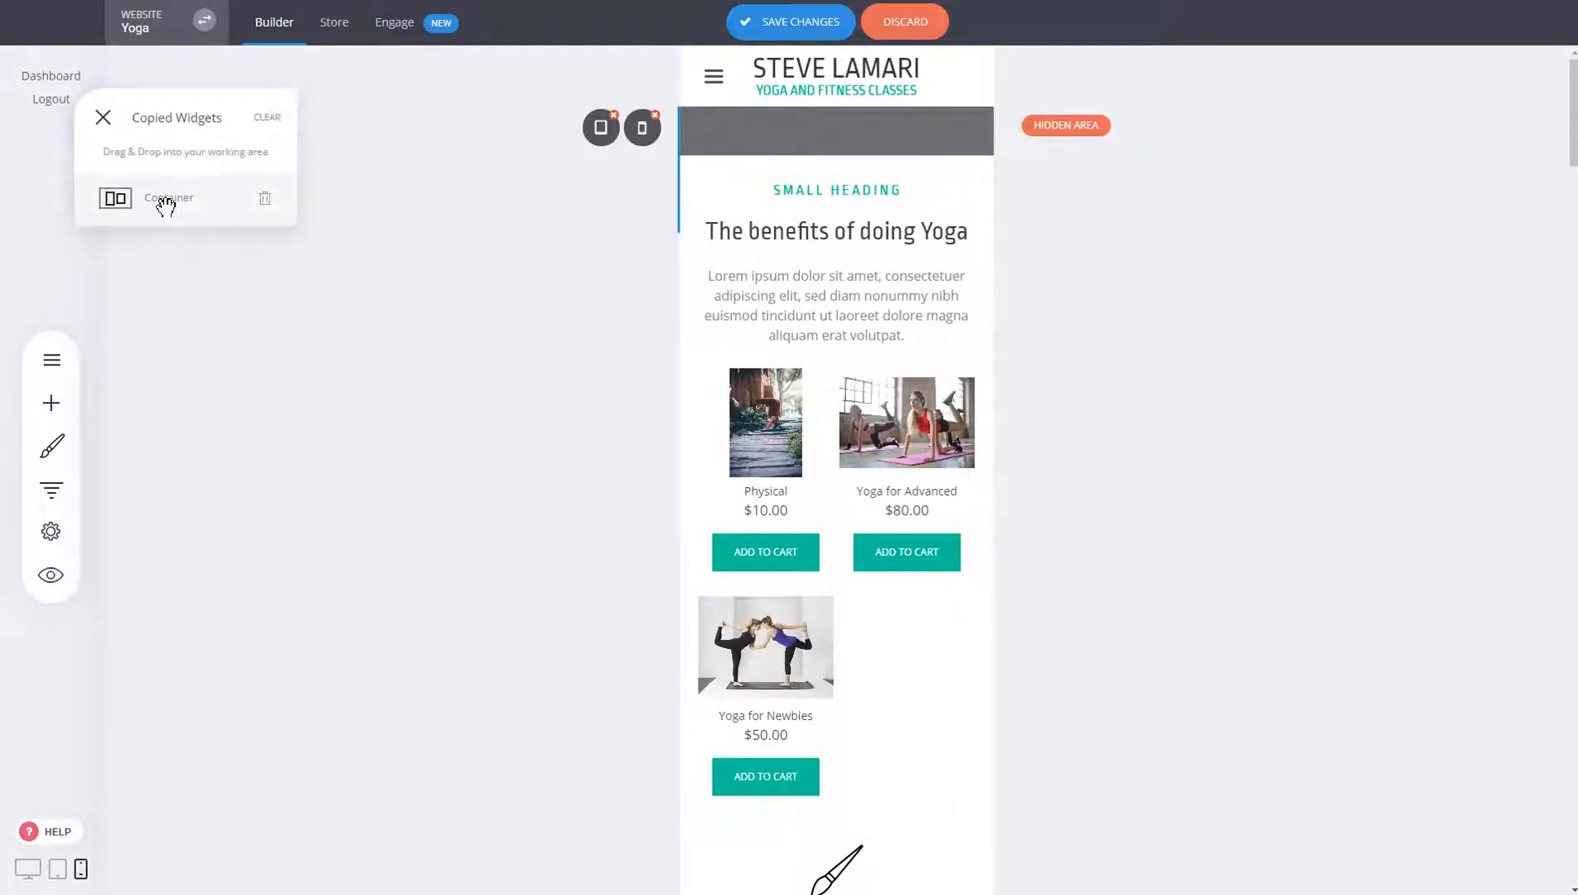
left_click_drag(165, 206, 867, 161)
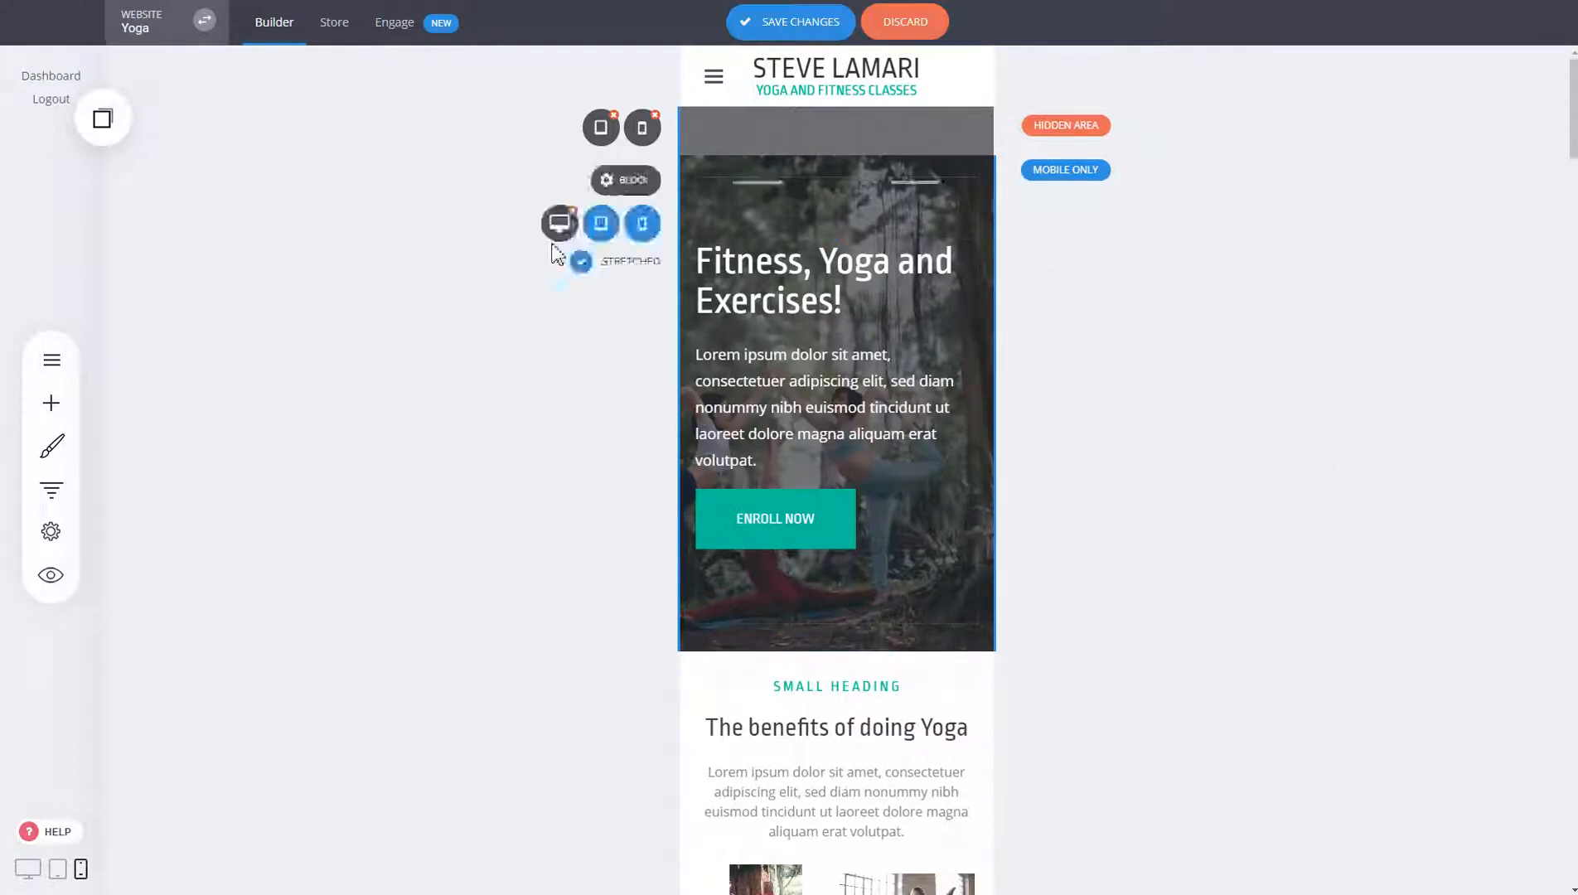
Step: Center-align the heading and the paragraph text in the mobile-only hero block
triple_click(831, 305)
left_click(885, 221)
left_click(910, 256)
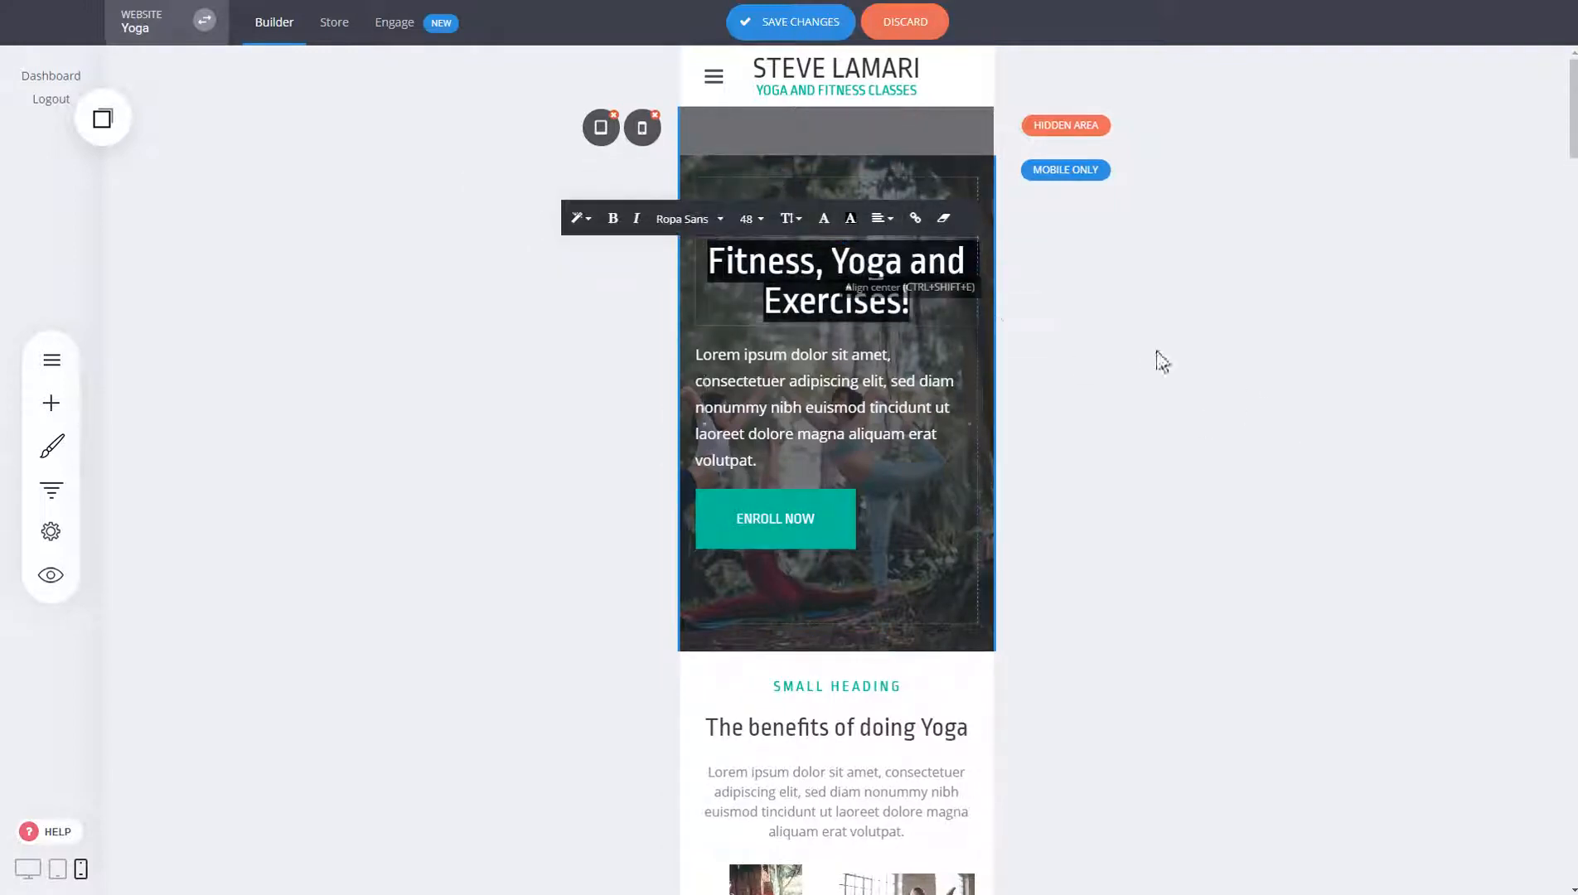
left_click(856, 440)
triple_click(857, 441)
left_click(851, 325)
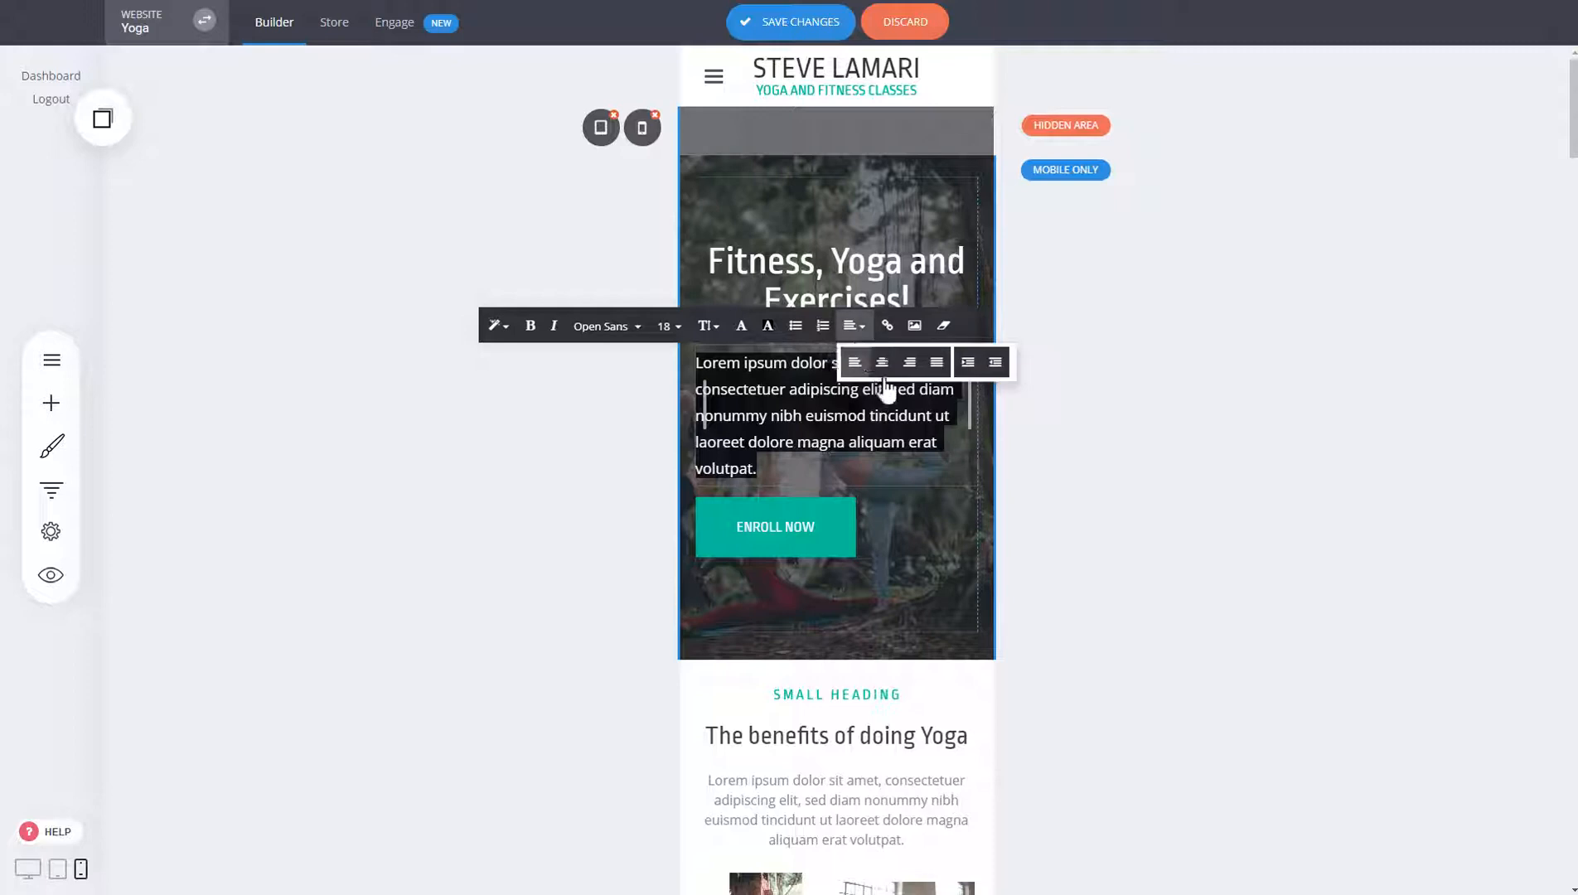
left_click(883, 372)
left_click(1127, 429)
Step: Center the Enroll Now button in the mobile-only hero and shorten the spacer beneath it
left_click(817, 484)
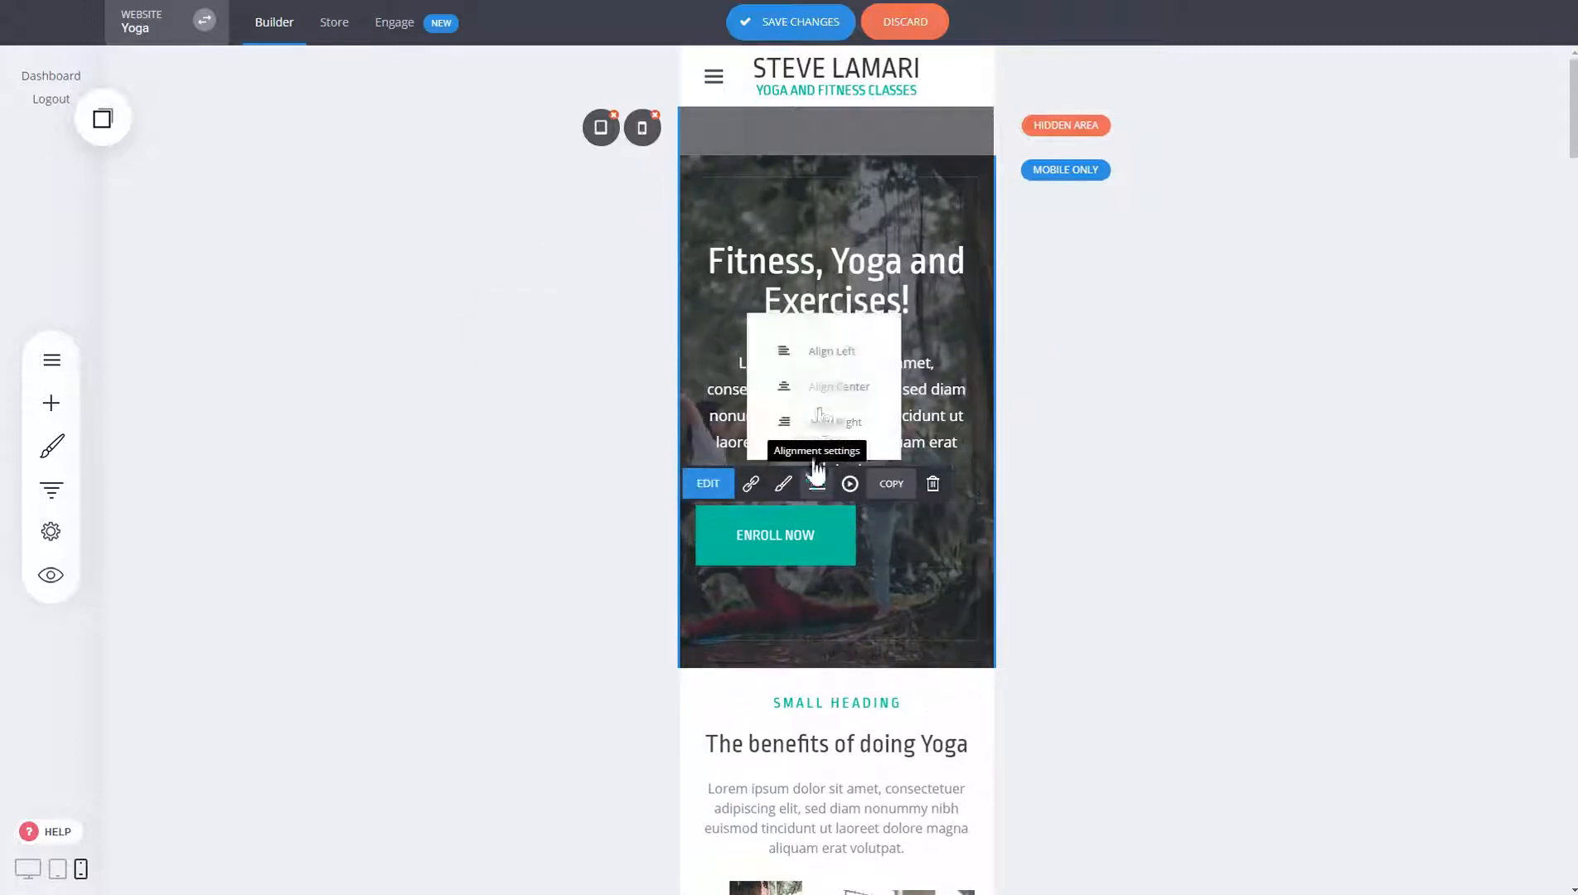
left_click(832, 390)
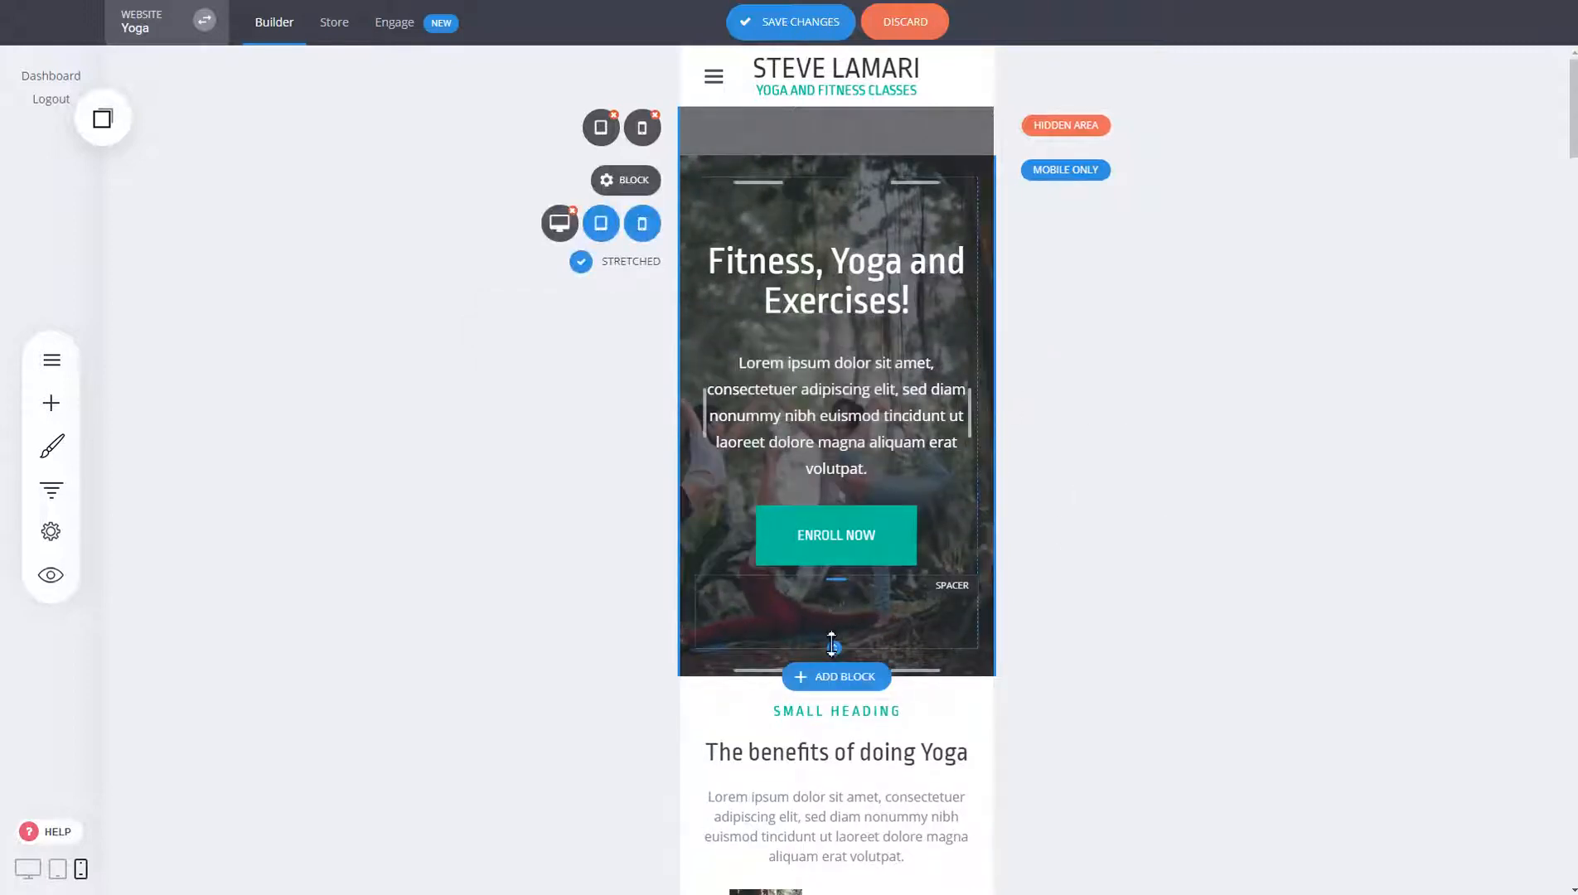
left_click_drag(832, 645, 832, 626)
Step: Add a social media widget below the Enroll Now button with extra space above it, and save the changes
left_click(50, 402)
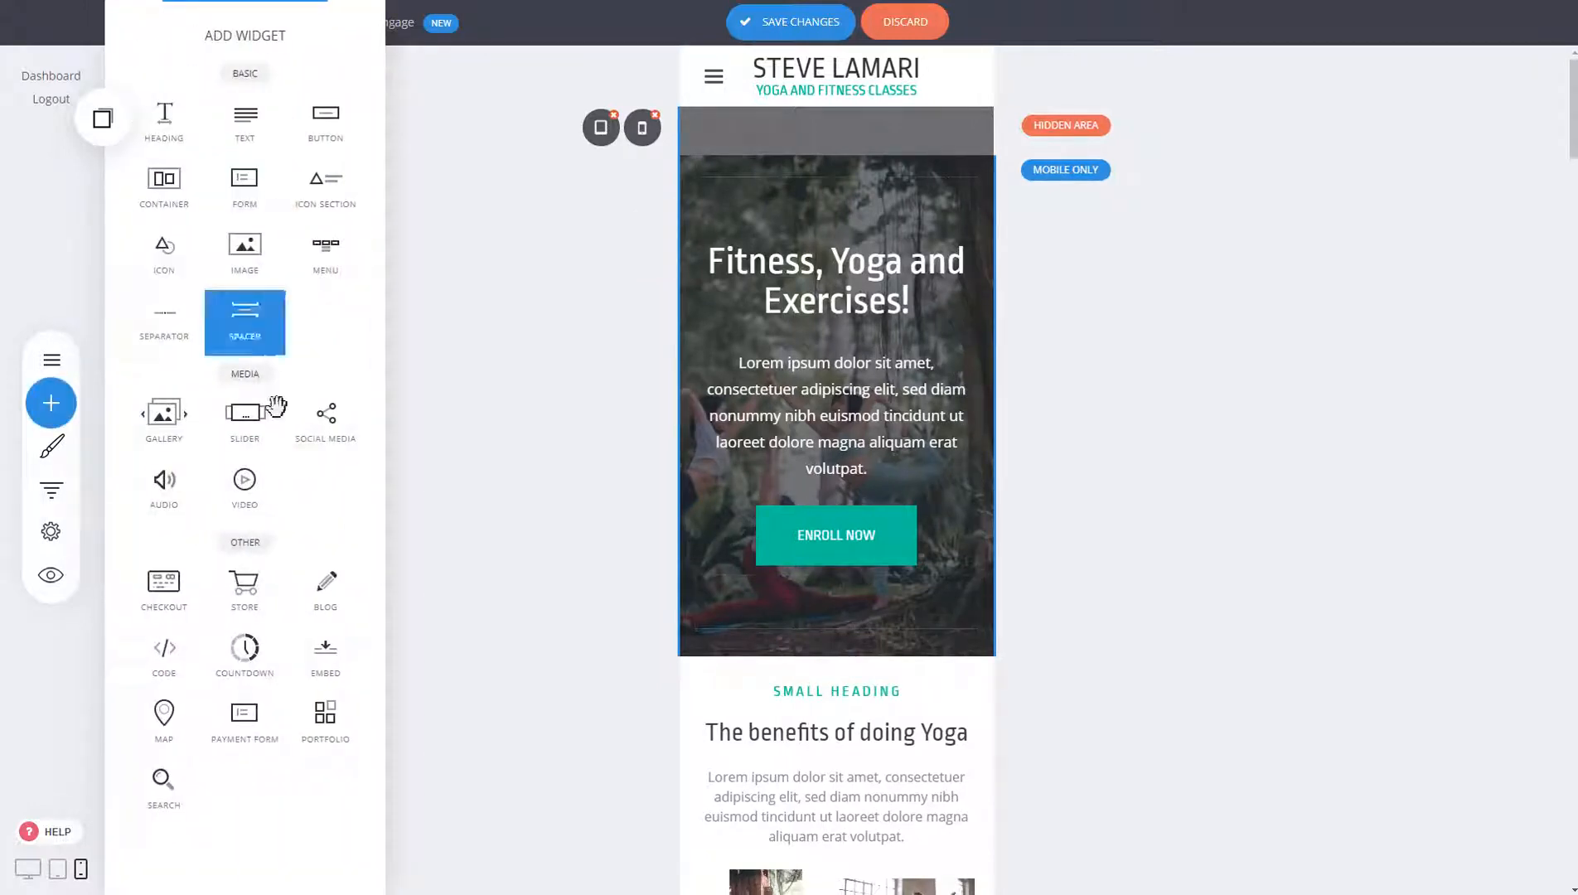
left_click_drag(244, 315, 837, 581)
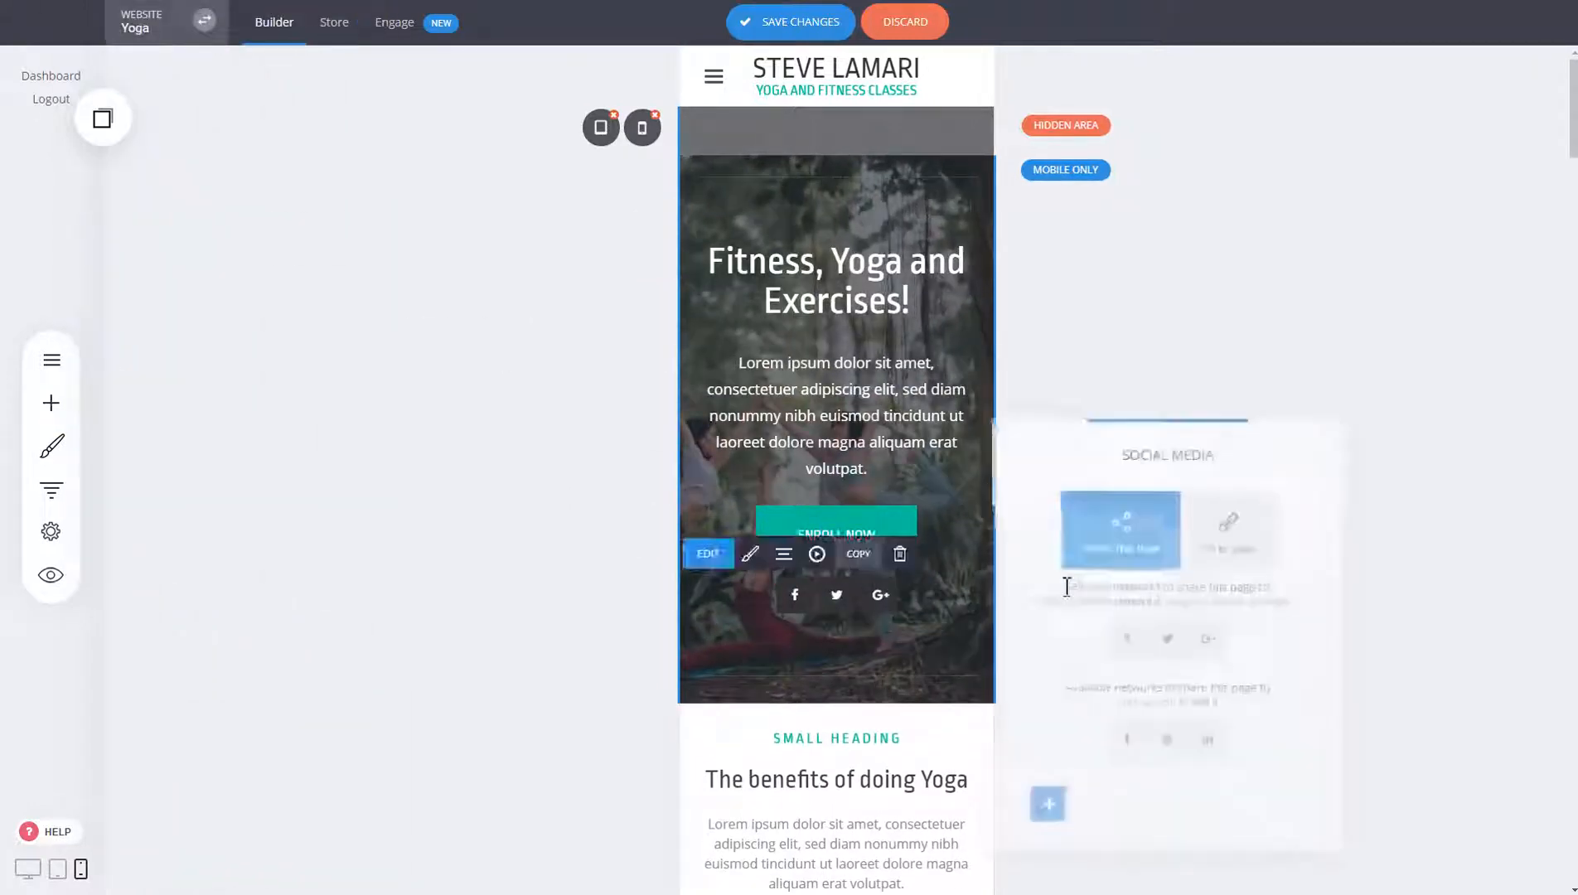
left_click(1433, 552)
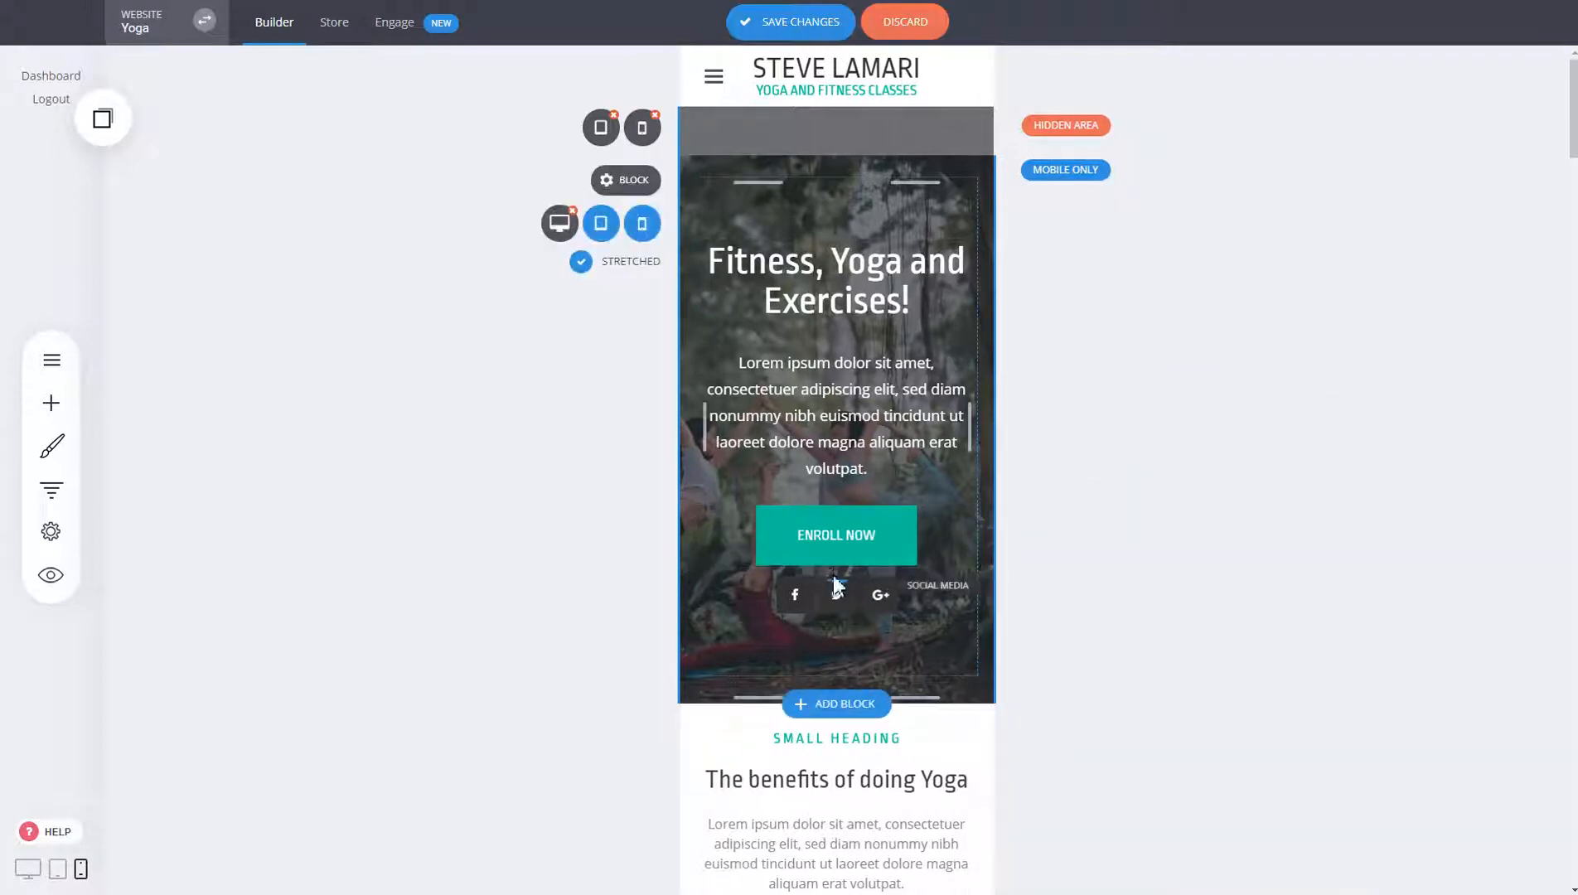
left_click_drag(838, 578, 838, 595)
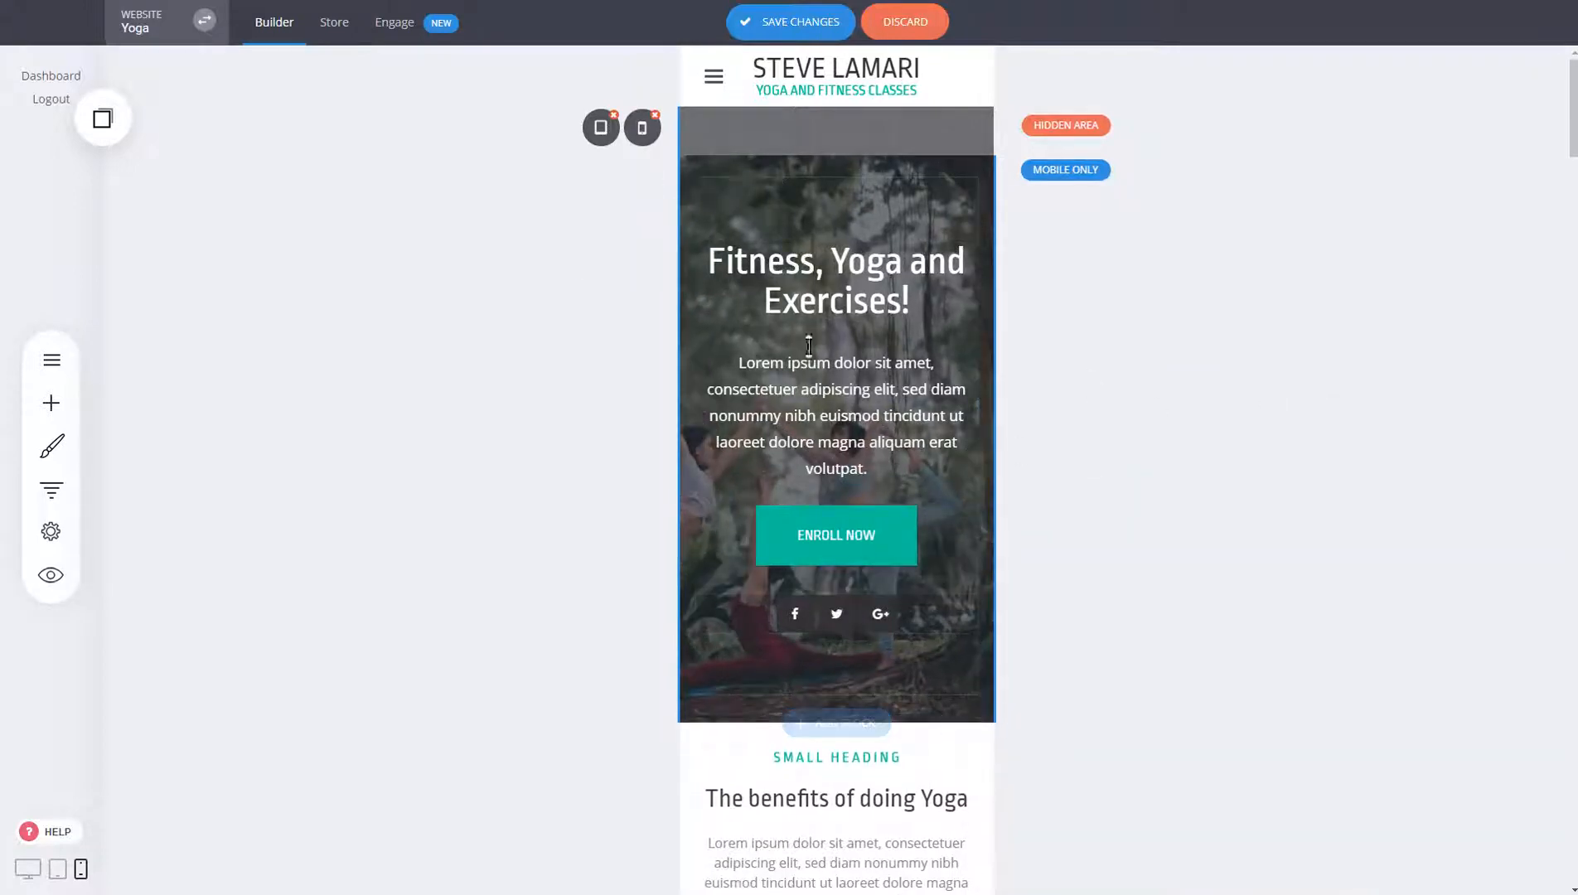
left_click(758, 22)
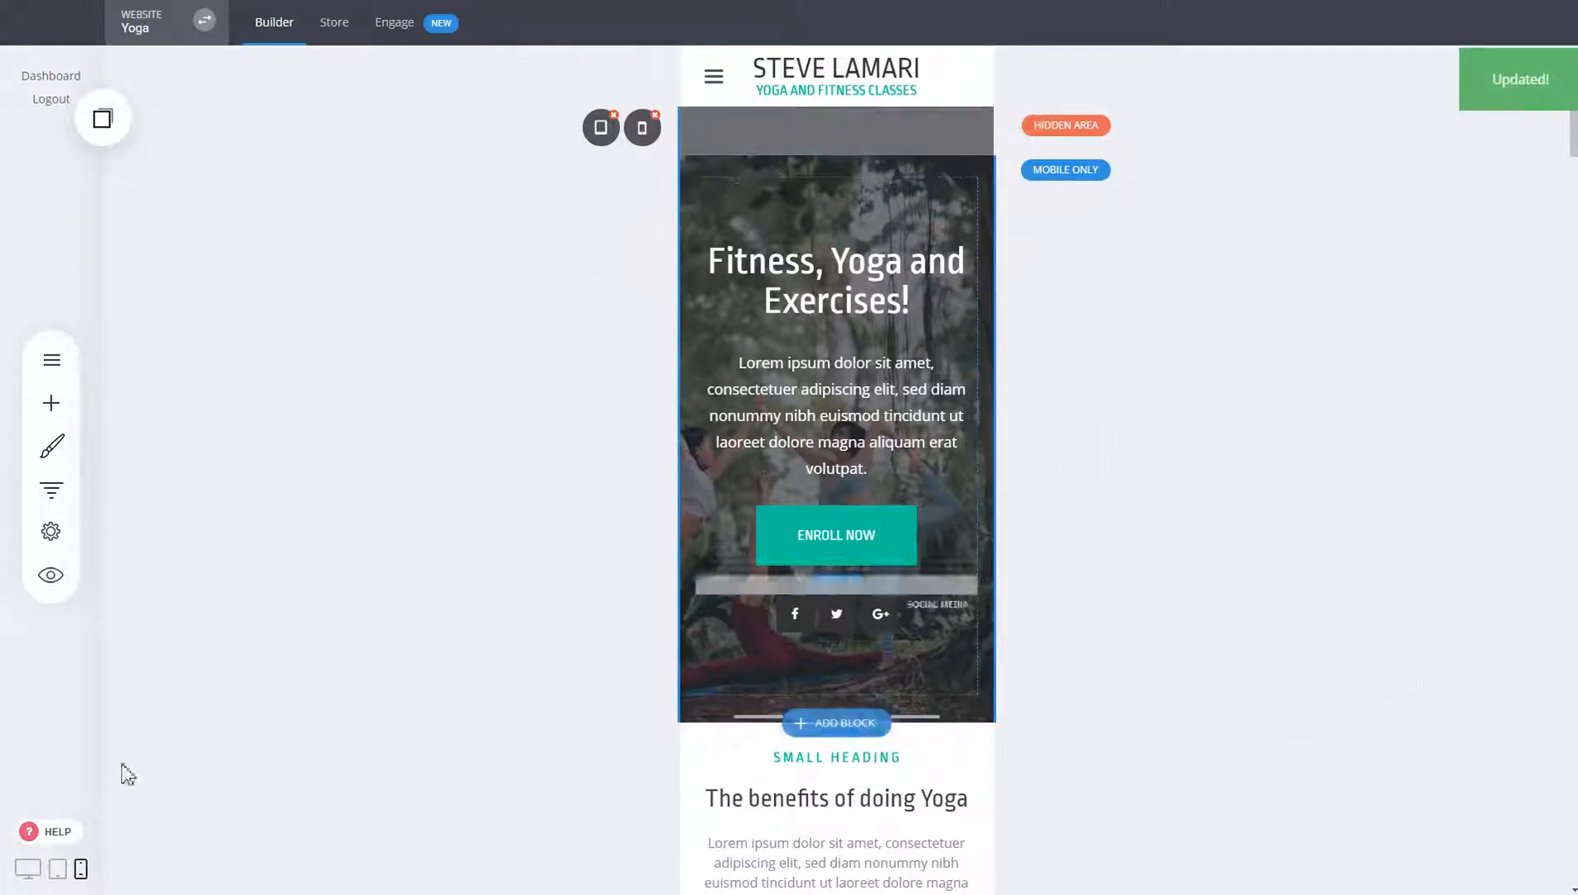
Step: Compare the hero in desktop and phone views and look over the product and benefit blocks on the phone page
left_click(27, 869)
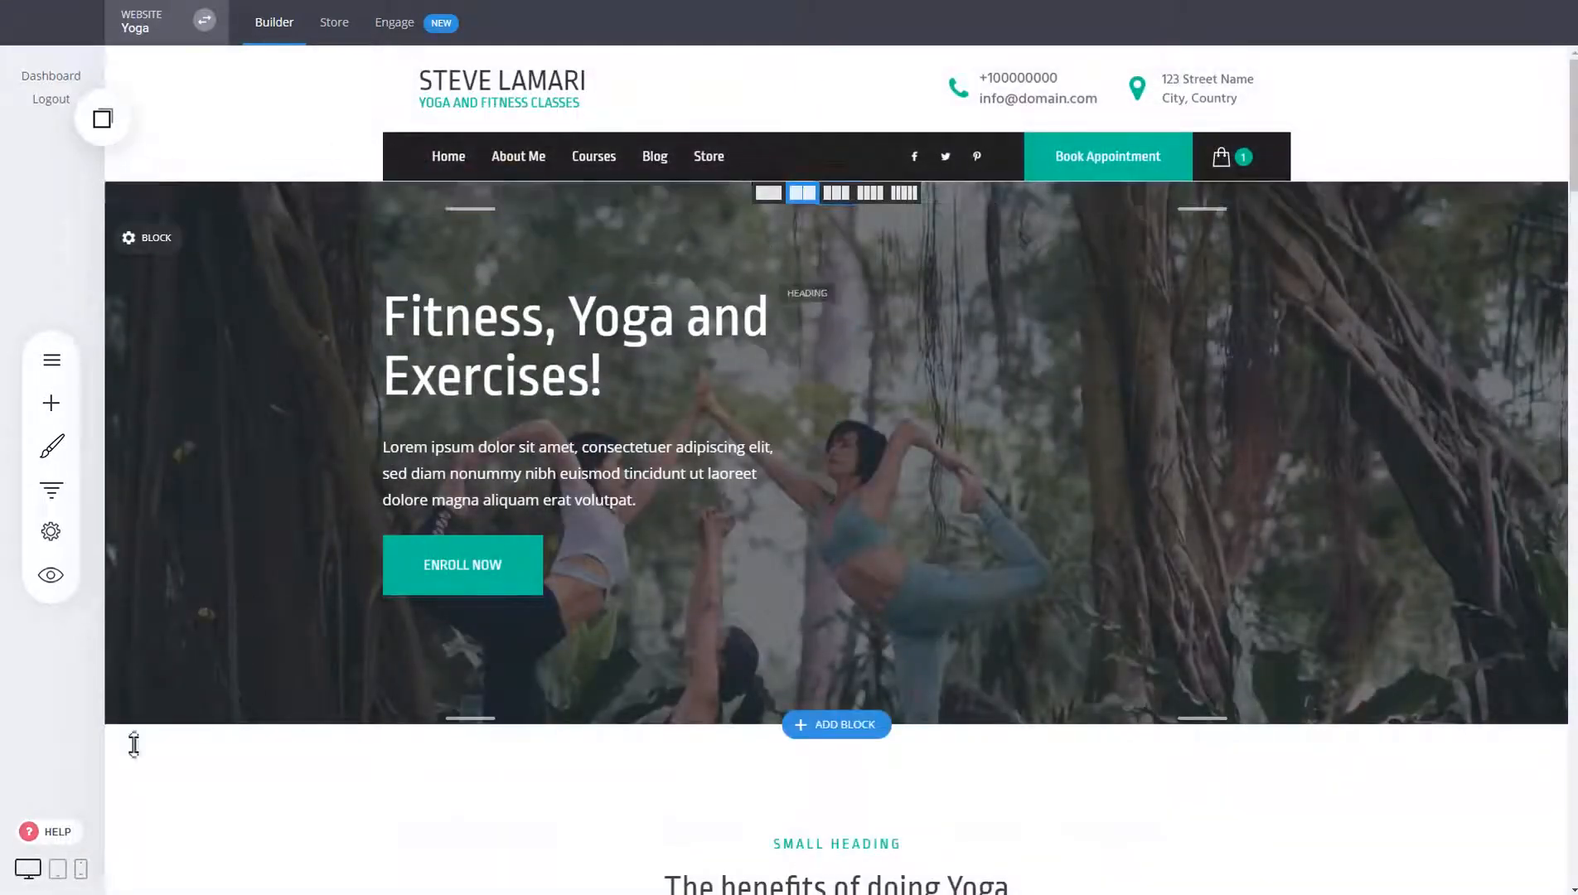
left_click(81, 871)
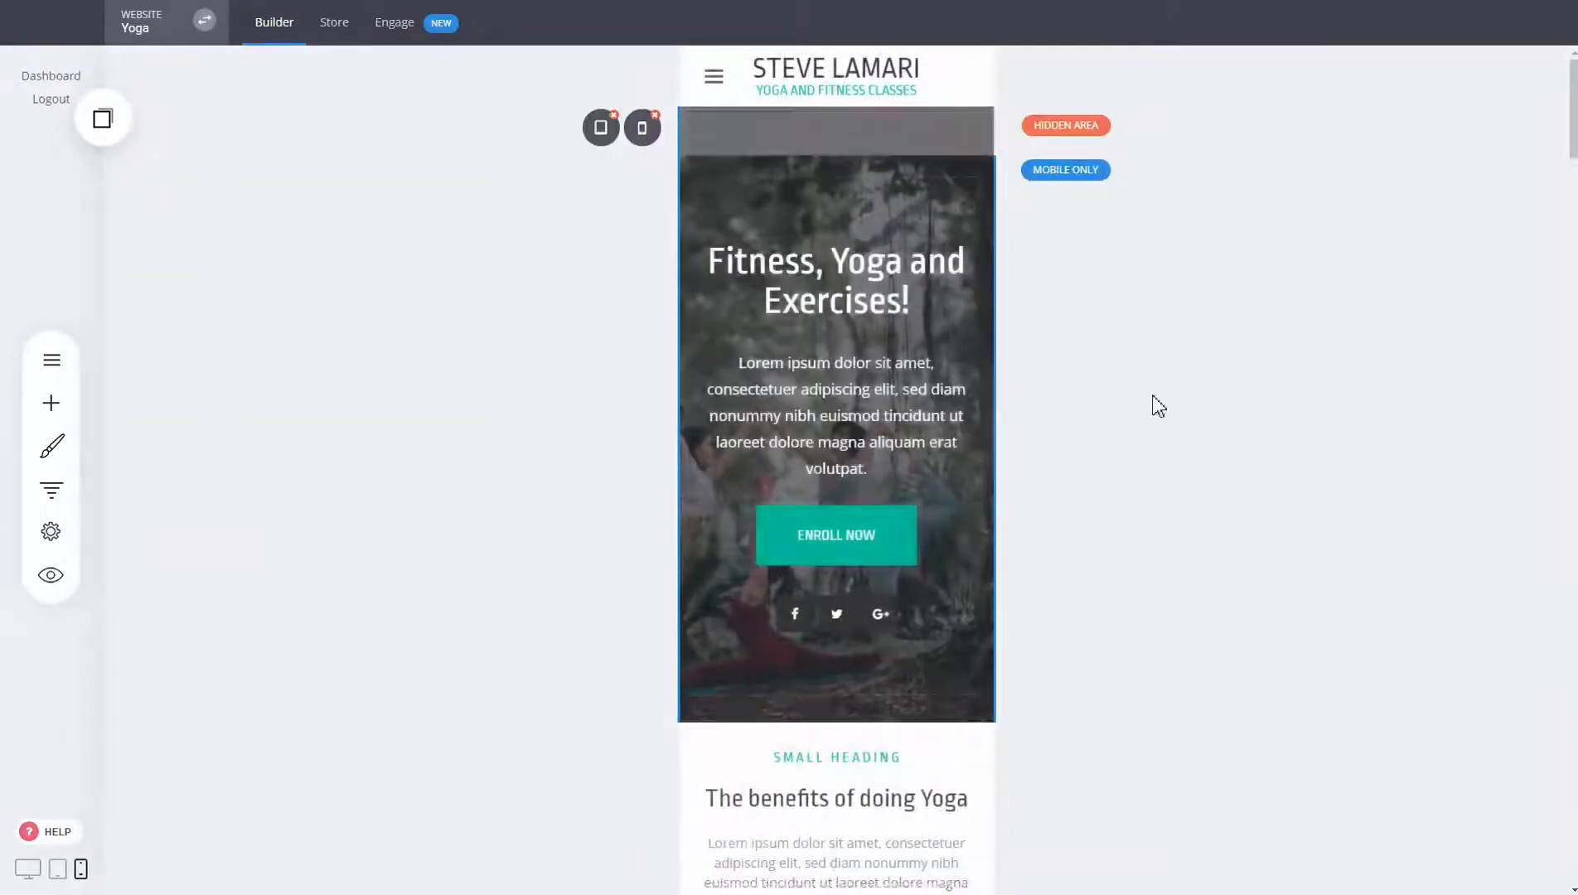
scroll(884, 272, "down", 2)
scroll(856, 406, "up", 2)
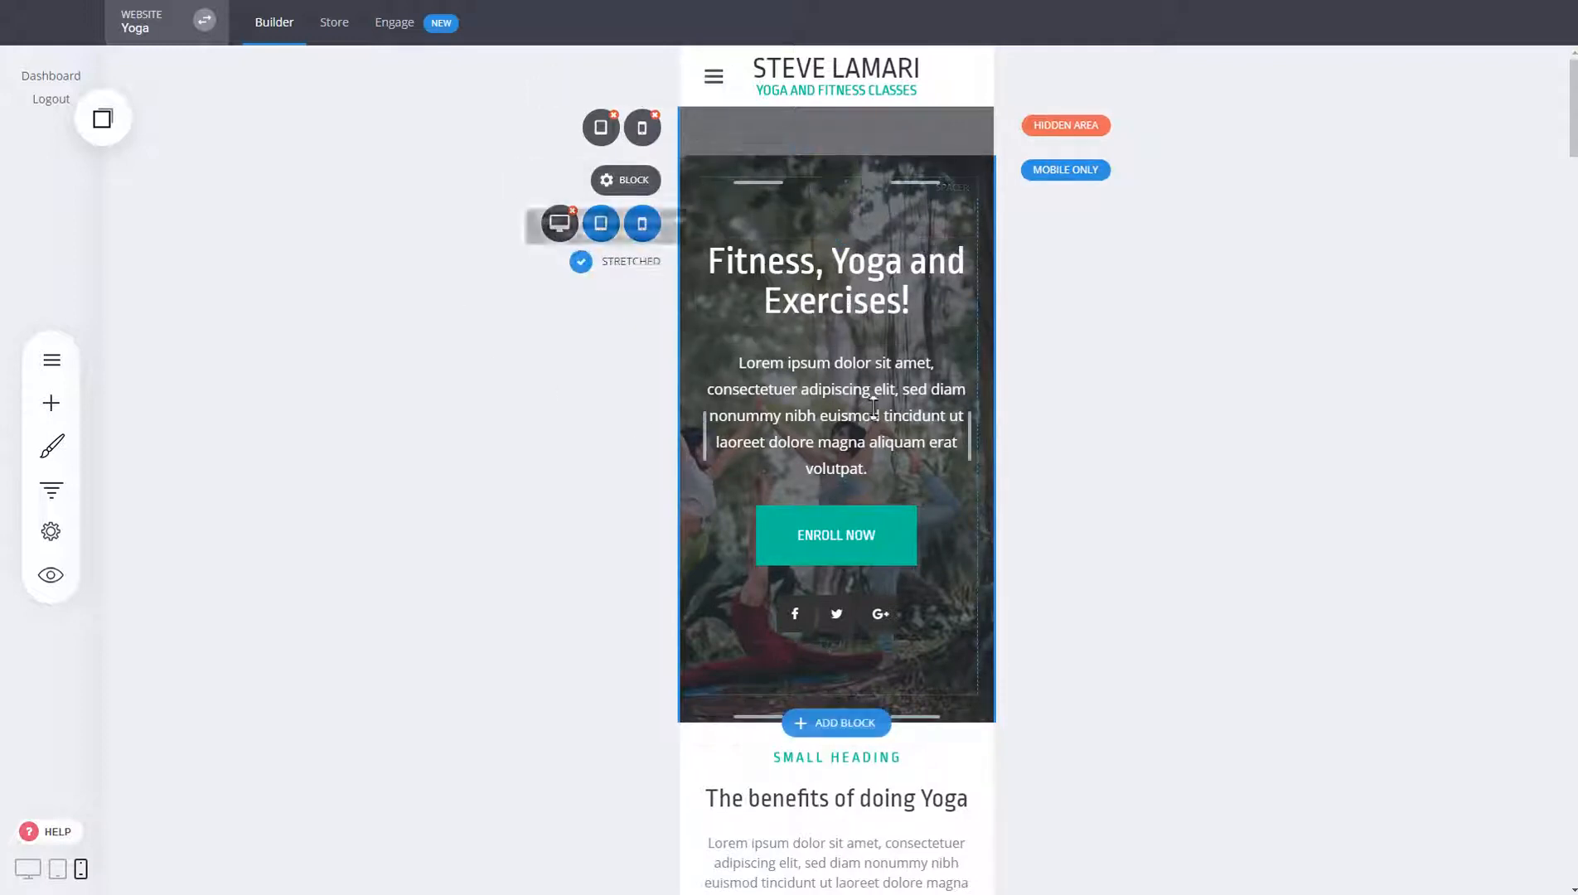
scroll(1078, 564, "down", 5)
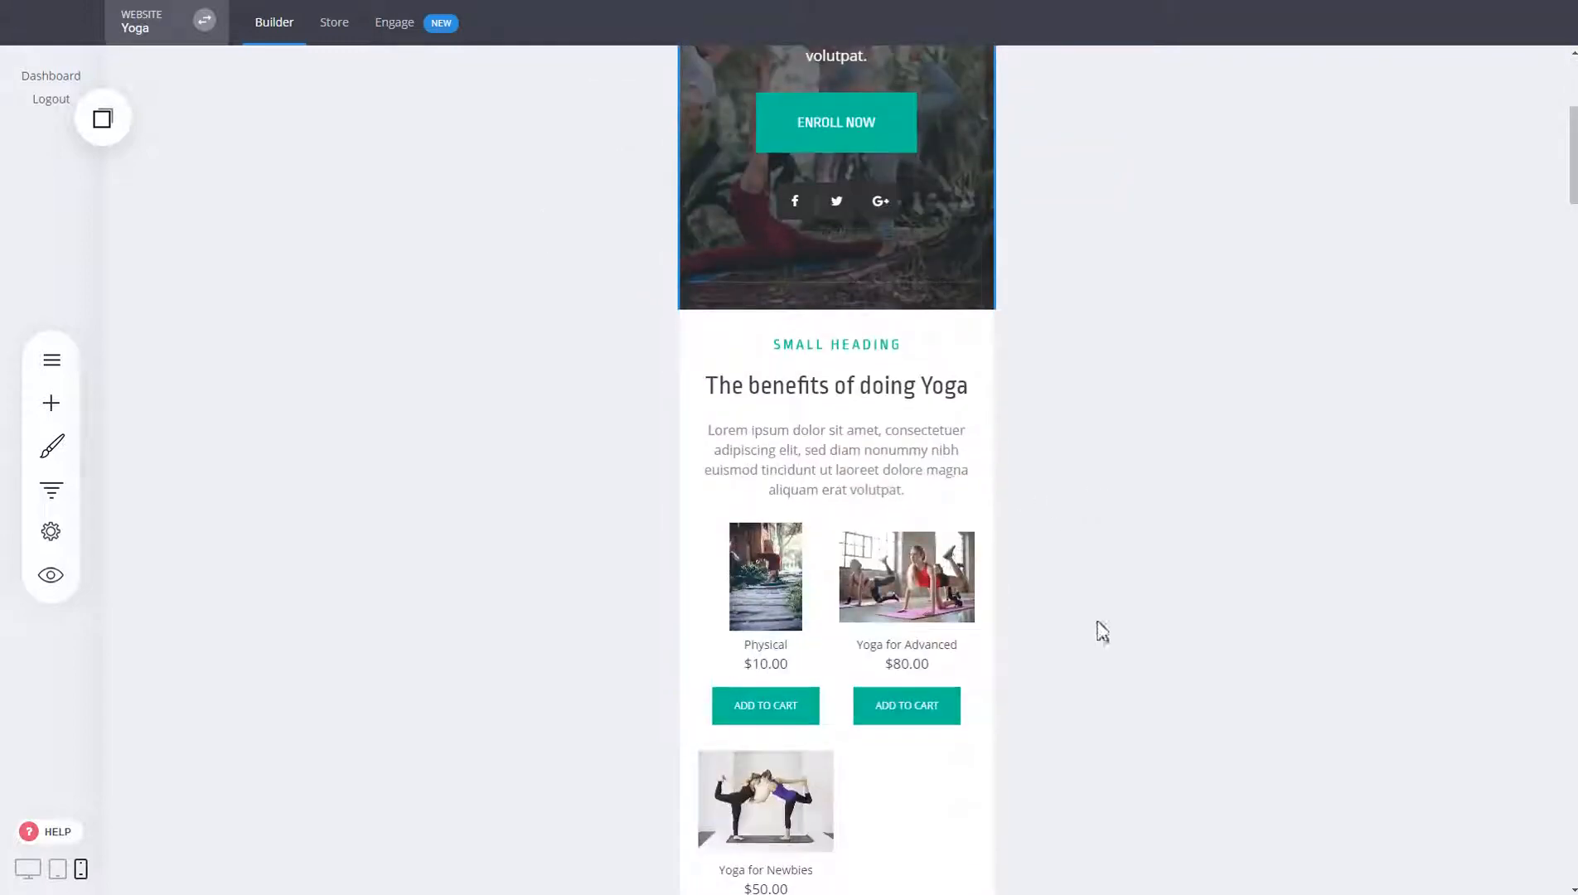
scroll(1459, 419, "down", 6)
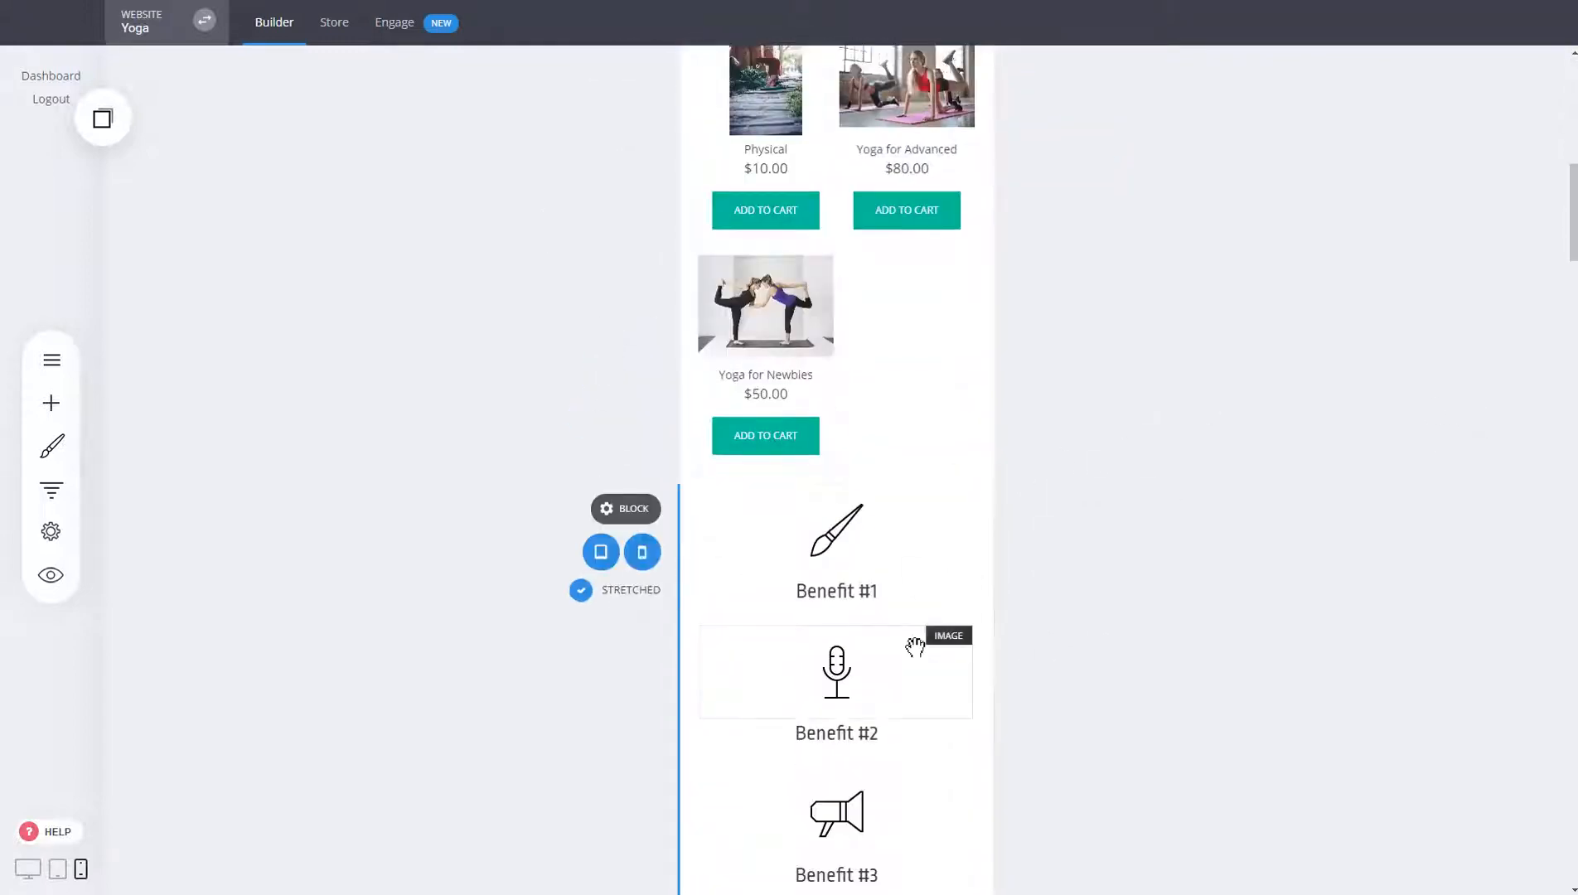
Step: Hide the block with the four benefit icons on phones and check how the neighbouring blocks close up
scroll(1068, 576, "down", 3)
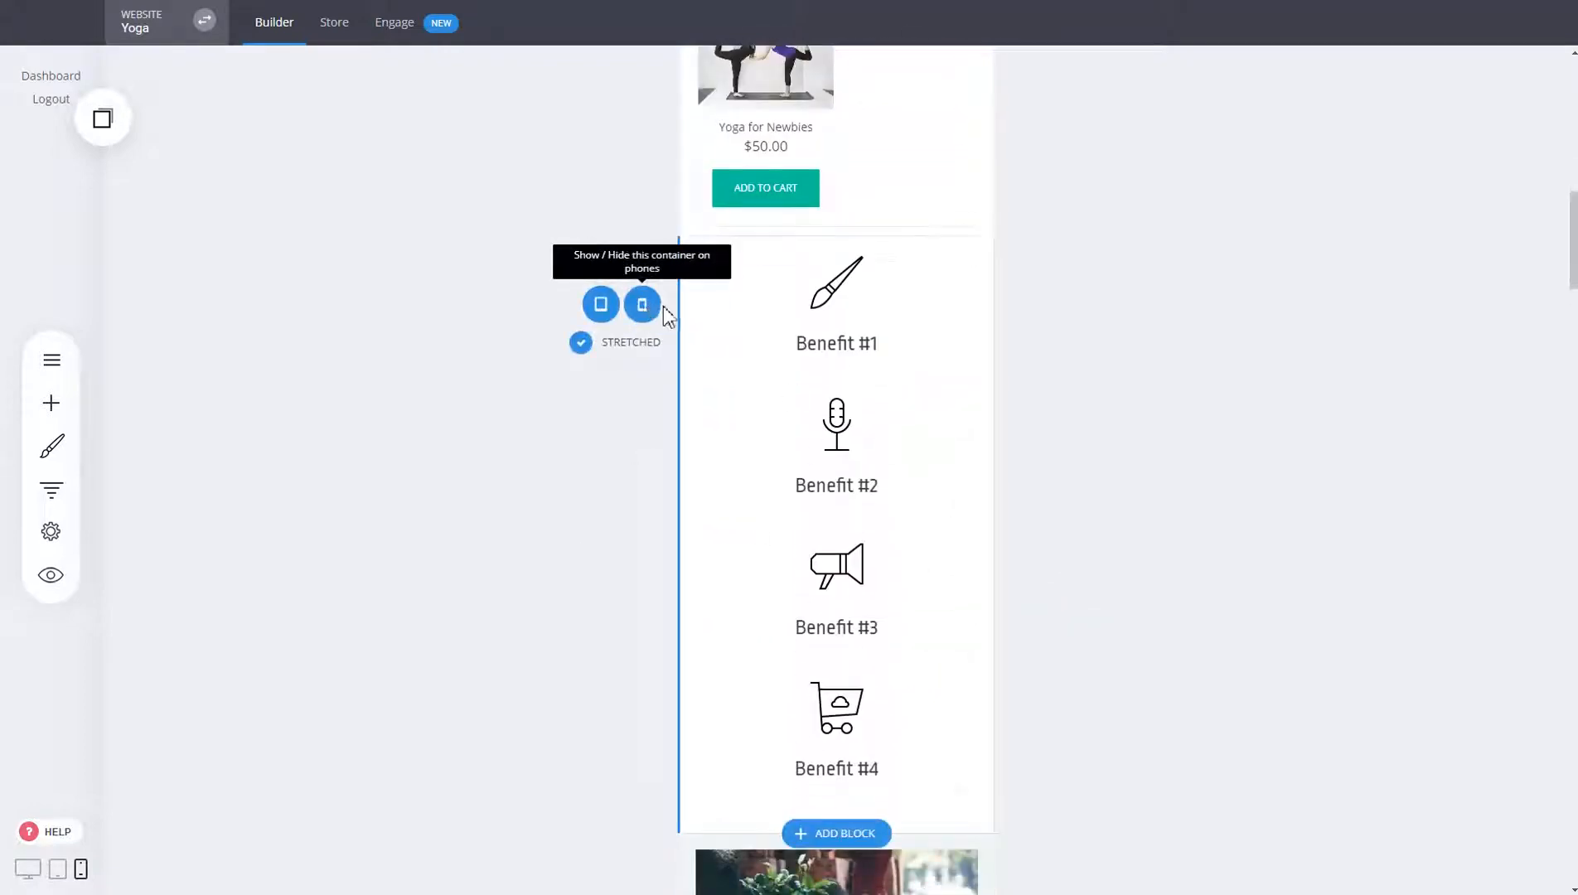
left_click(644, 305)
scroll(1190, 514, "down", 4)
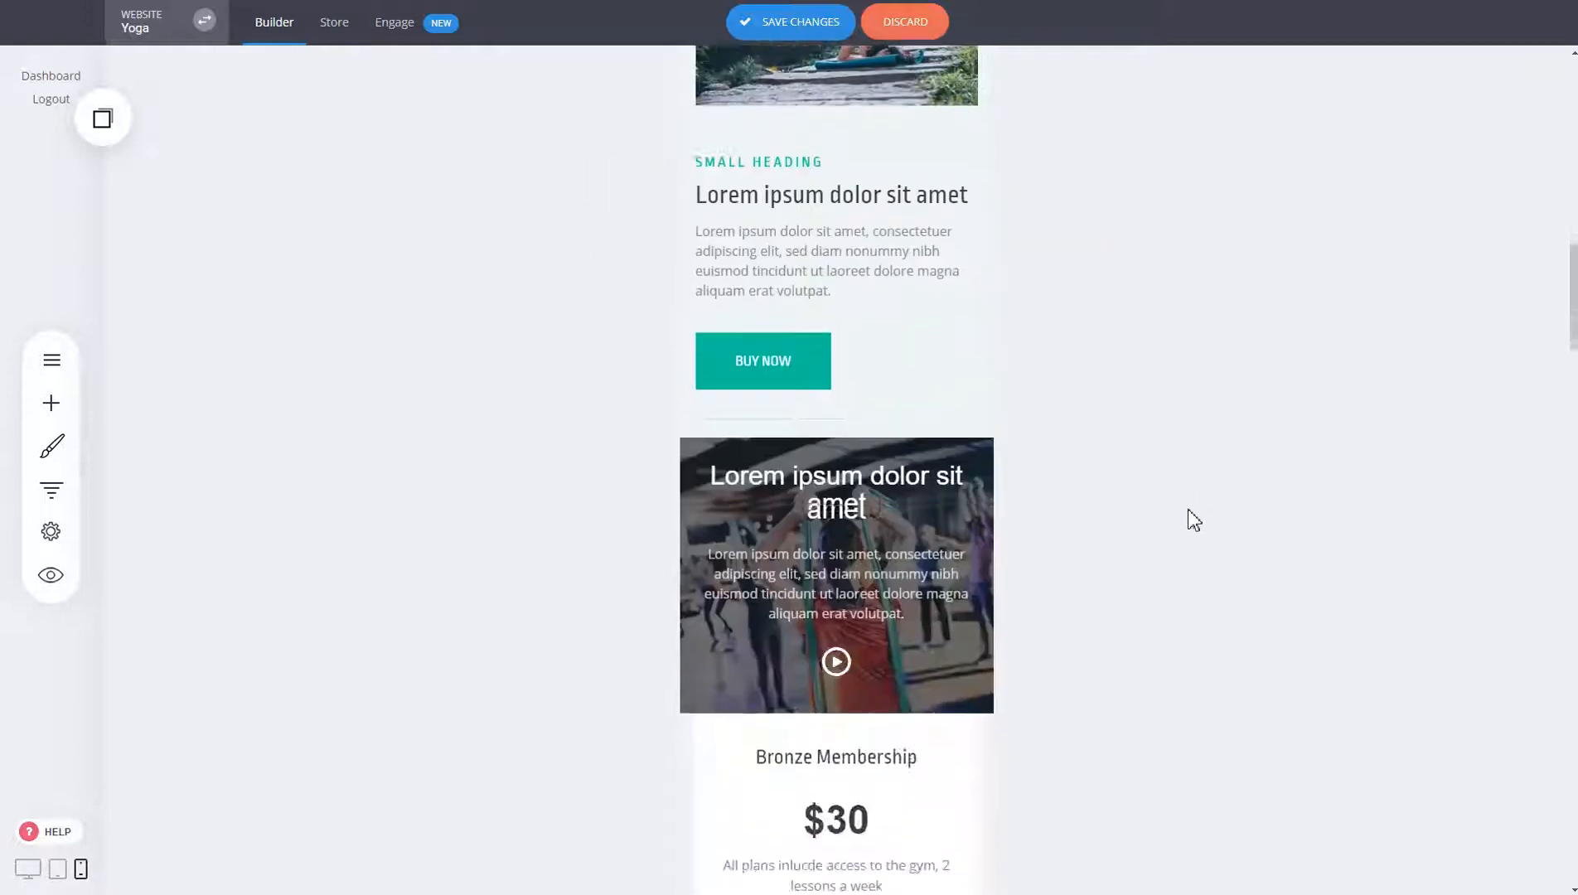
scroll(1190, 502, "down", 4)
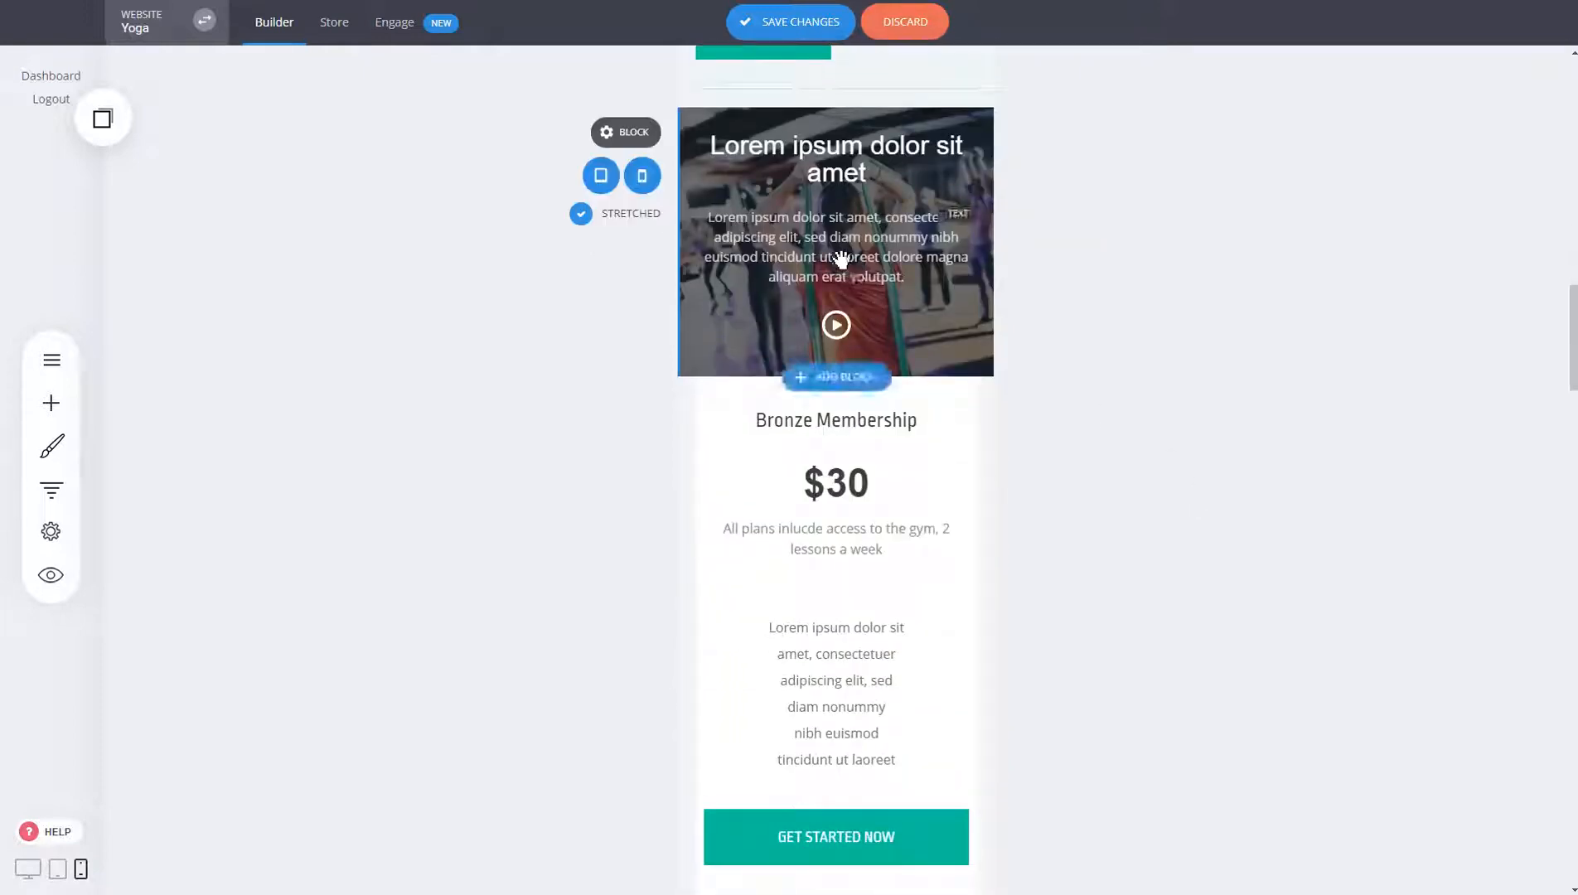
scroll(841, 348, "up", 2)
scroll(864, 338, "up", 5)
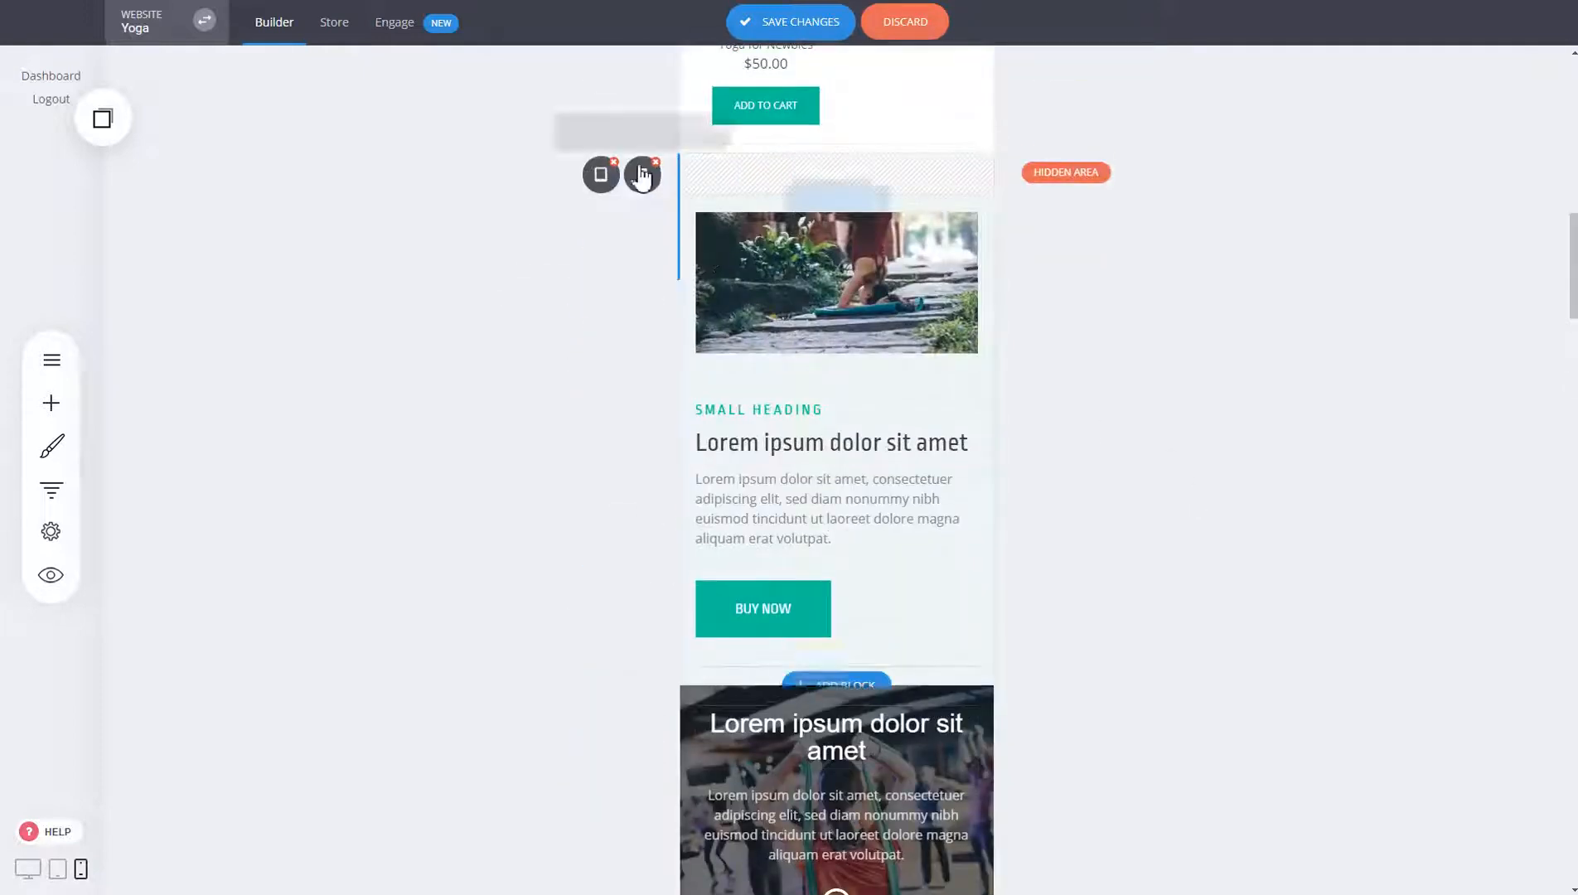
Step: Show the benefits block on phones again, try it without and with the Stretched option, and hide it again
left_click(641, 176)
left_click(630, 263)
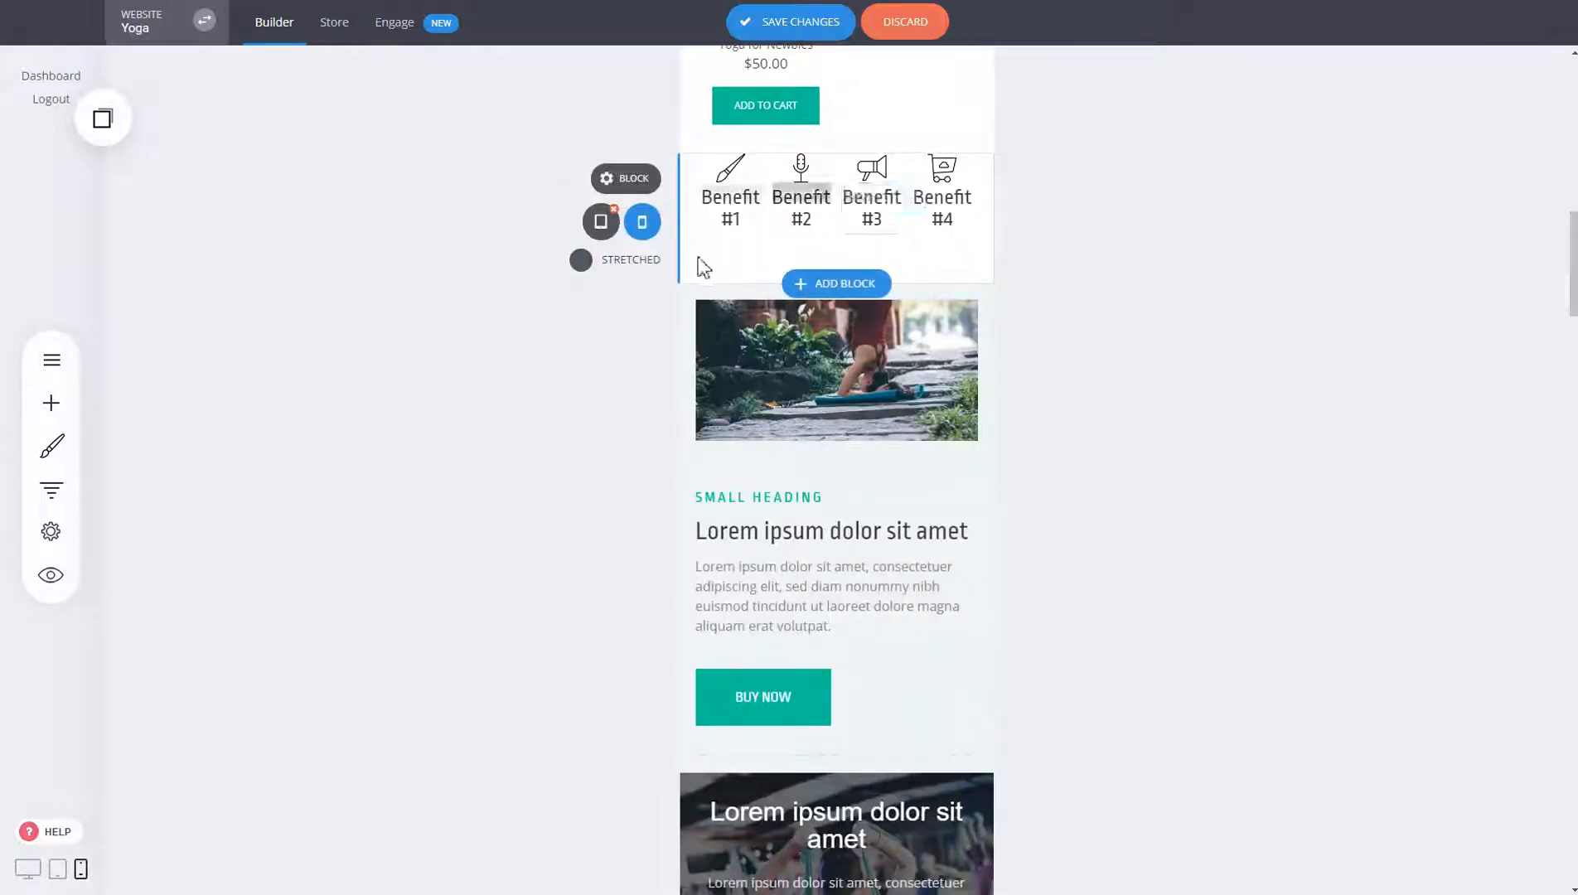
left_click(645, 262)
left_click(653, 264)
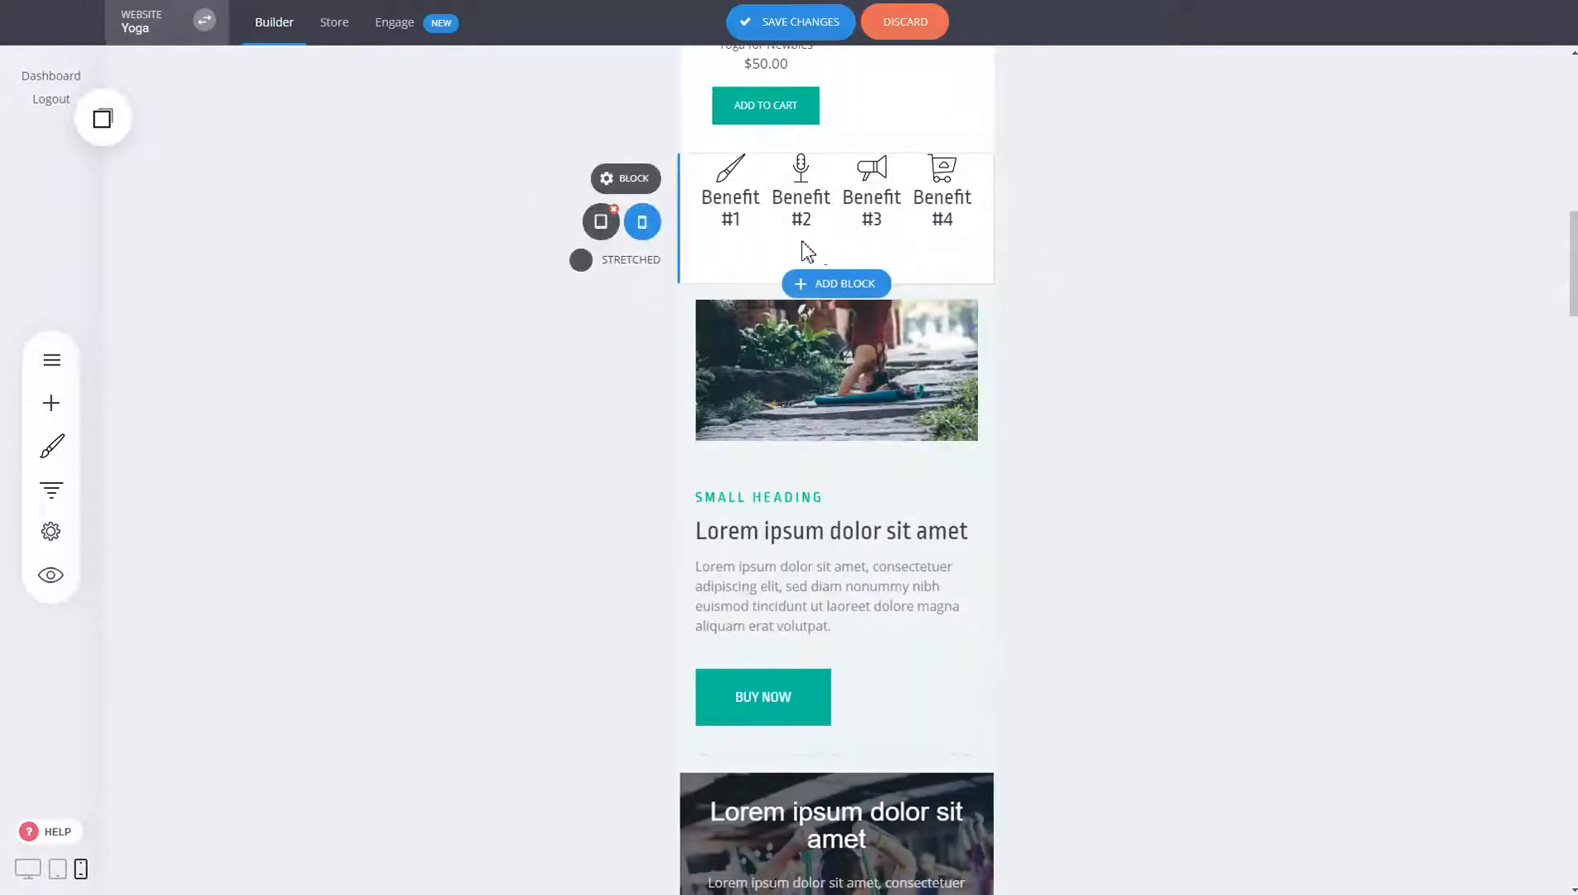
left_click(638, 263)
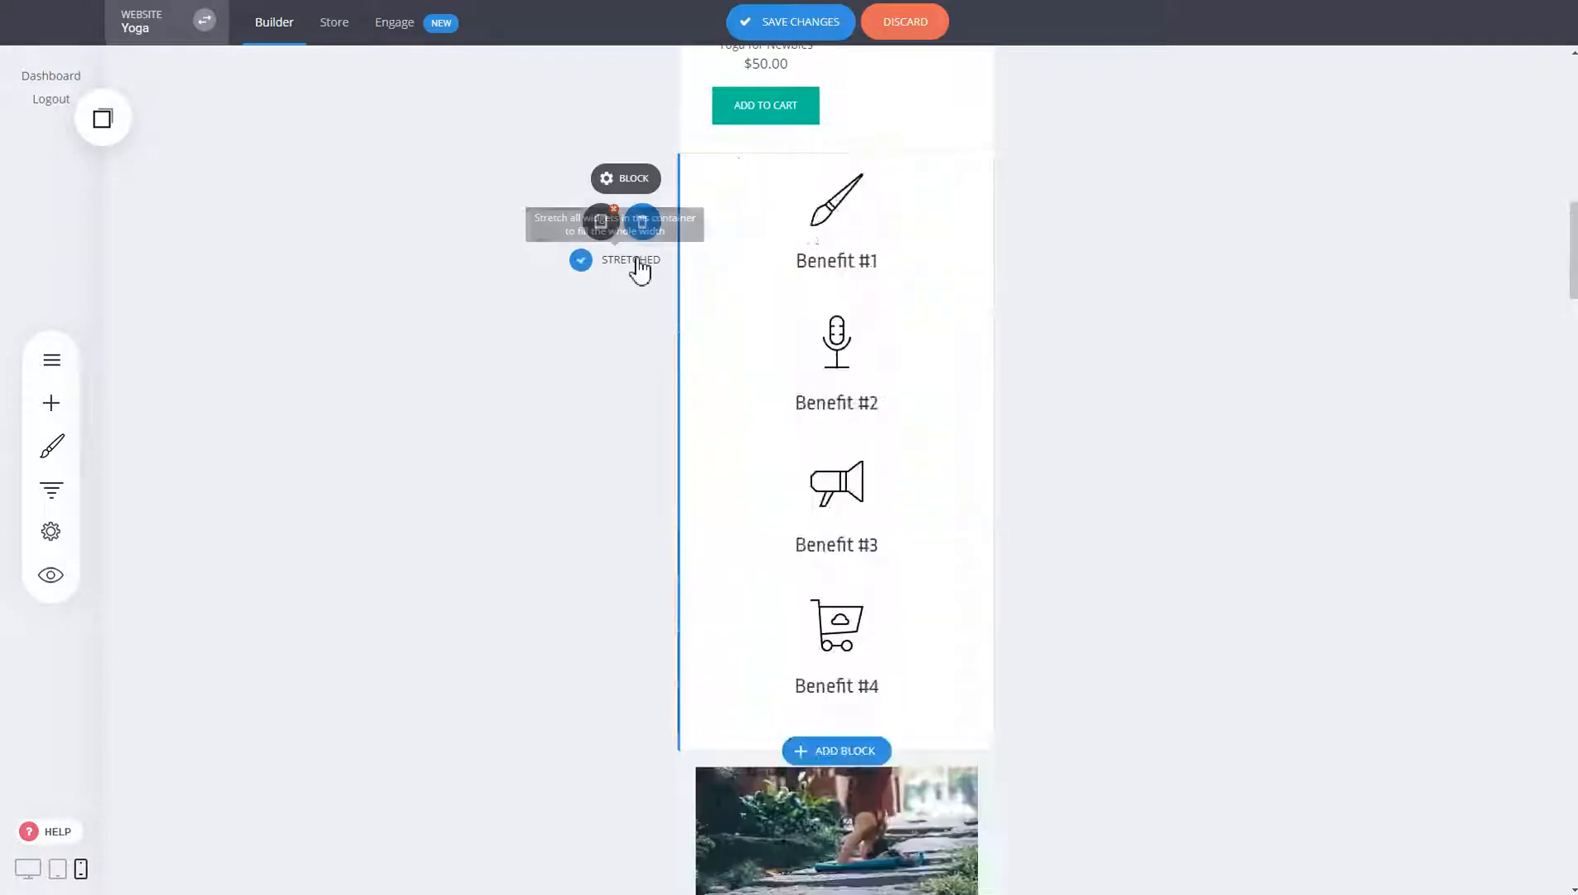
left_click(655, 224)
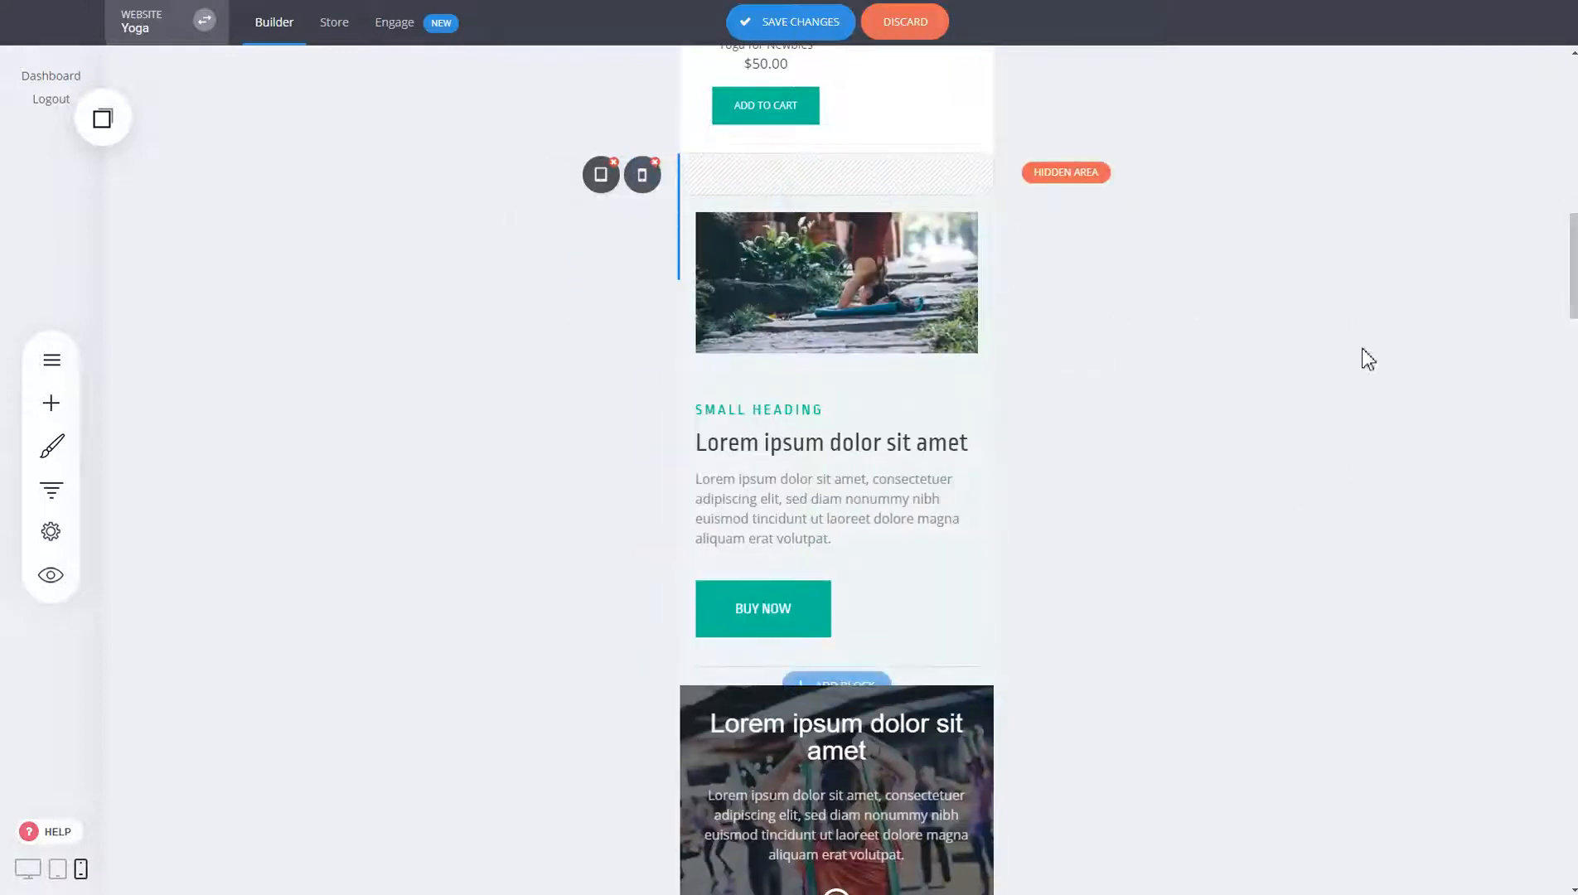
Step: Review the phone page from the hidden benefits block down to the footer and back up to the hero
scroll(1363, 356, "down", 10)
scroll(1352, 365, "down", 10)
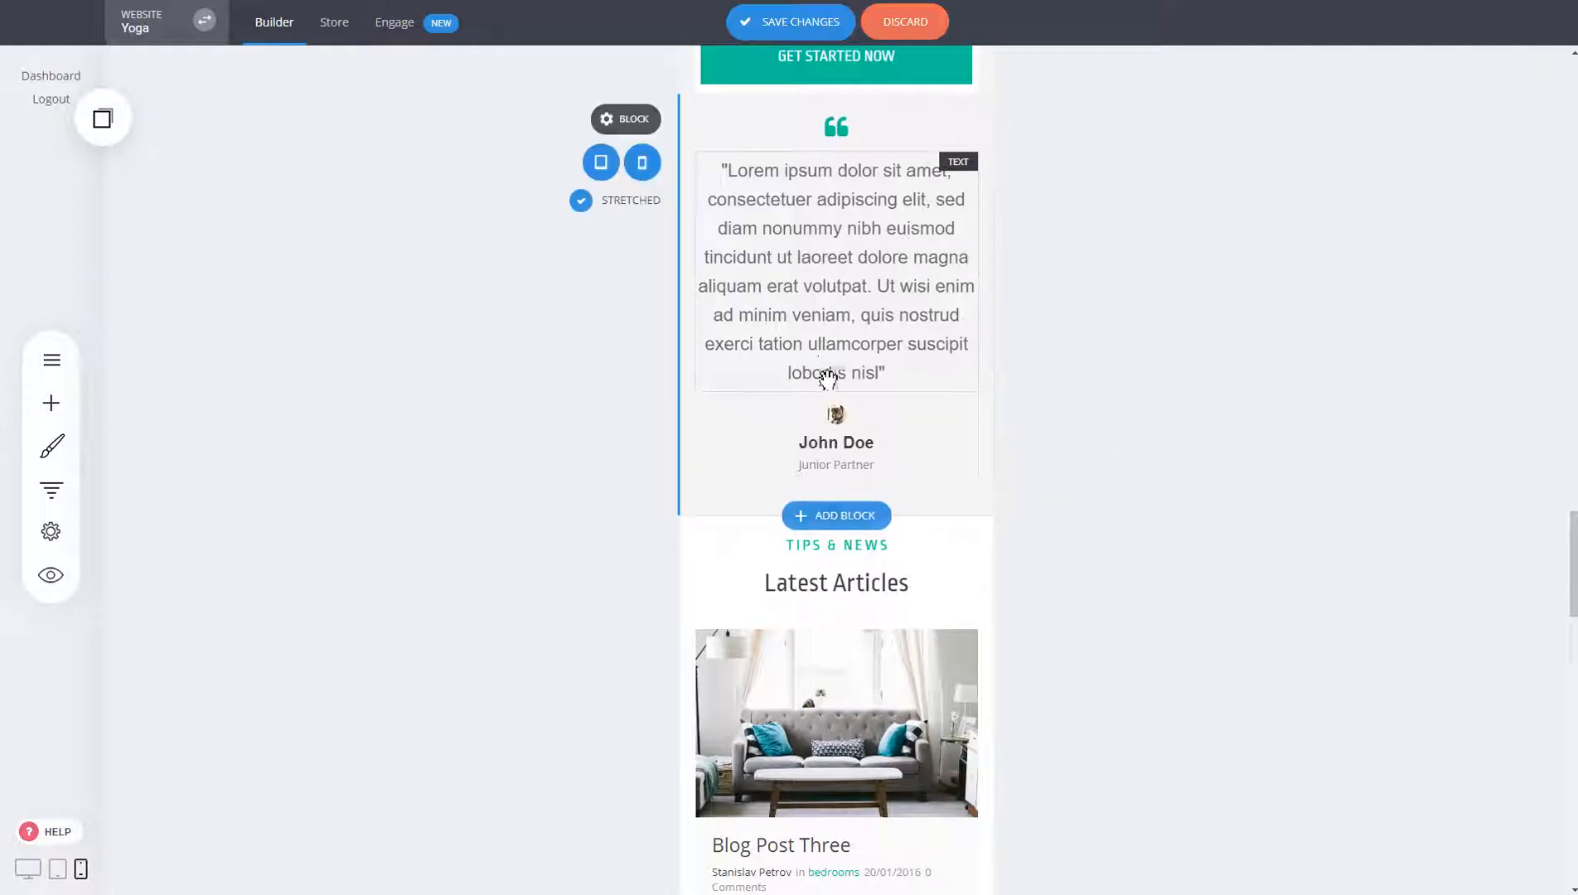
scroll(828, 373, "down", 5)
scroll(960, 454, "down", 5)
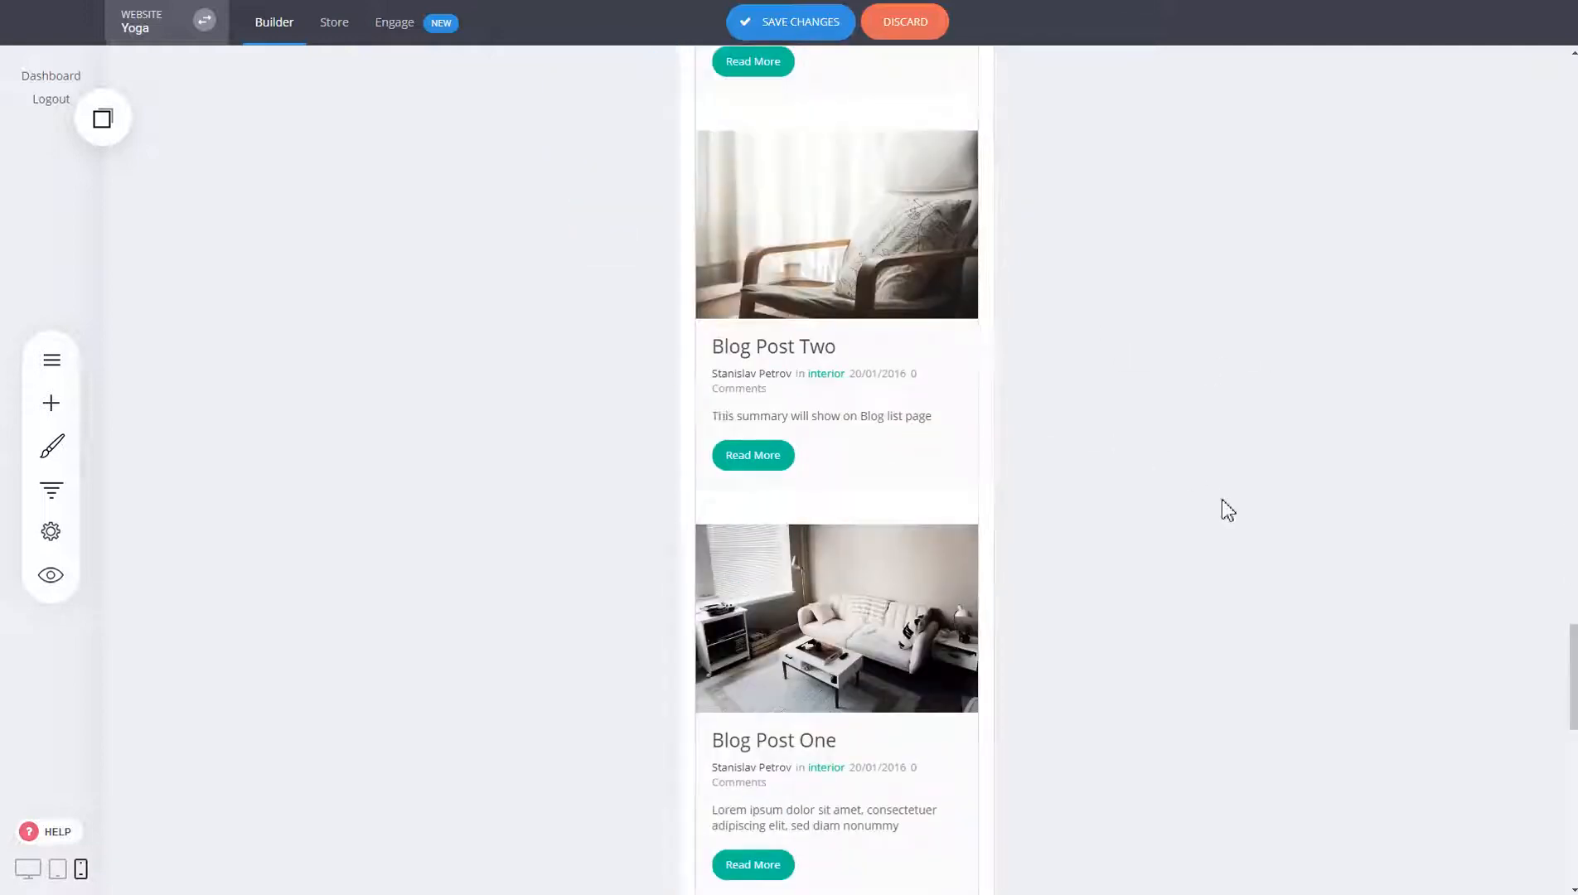
scroll(1222, 498, "down", 10)
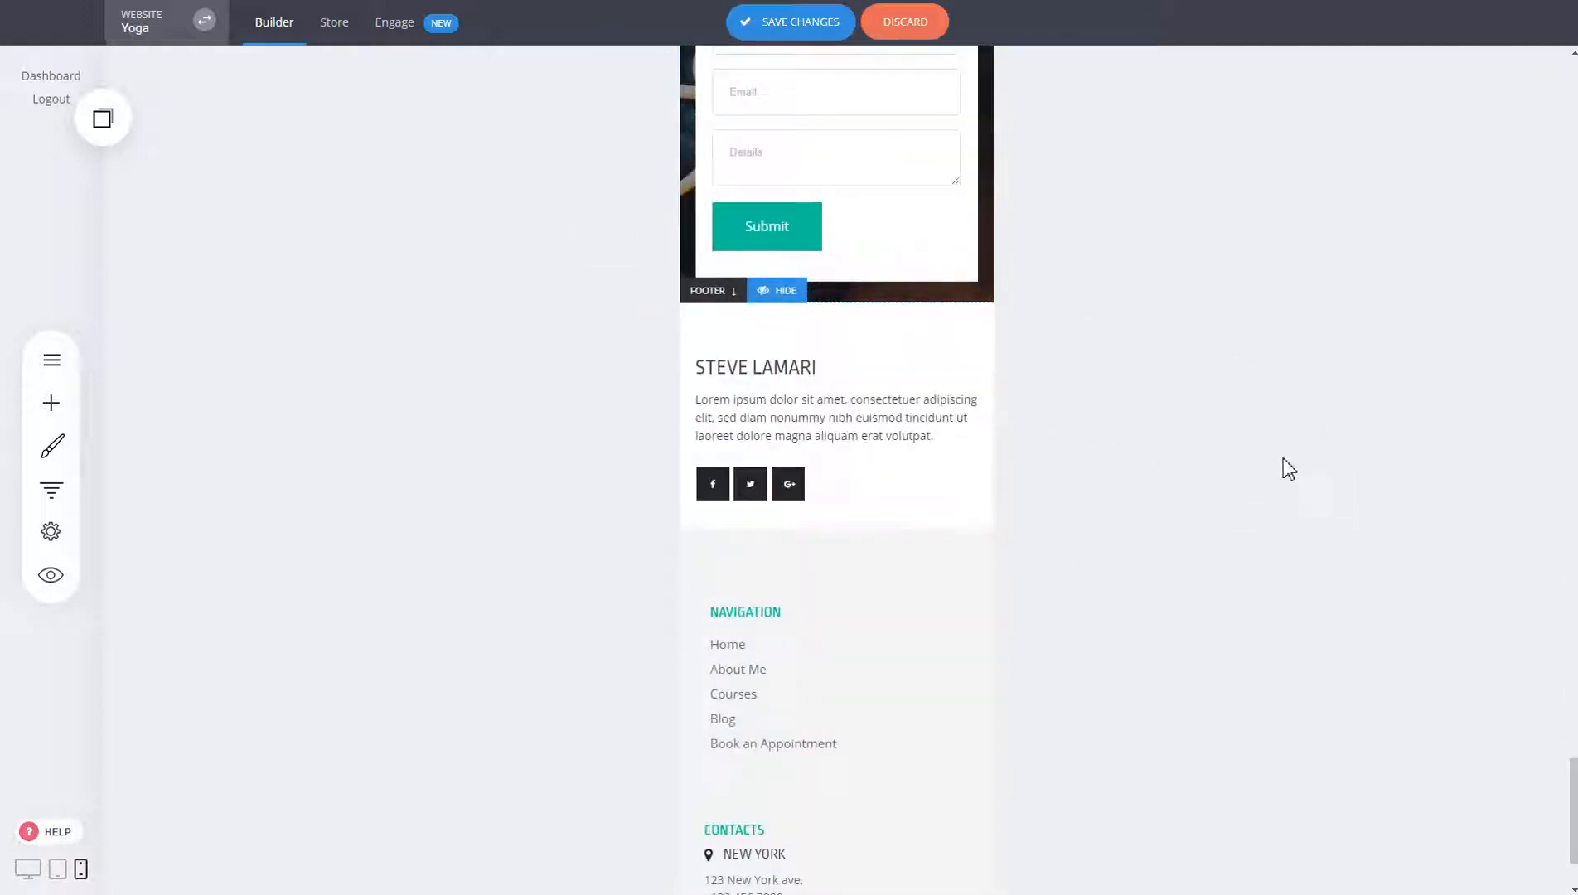
scroll(1277, 470, "up", 20)
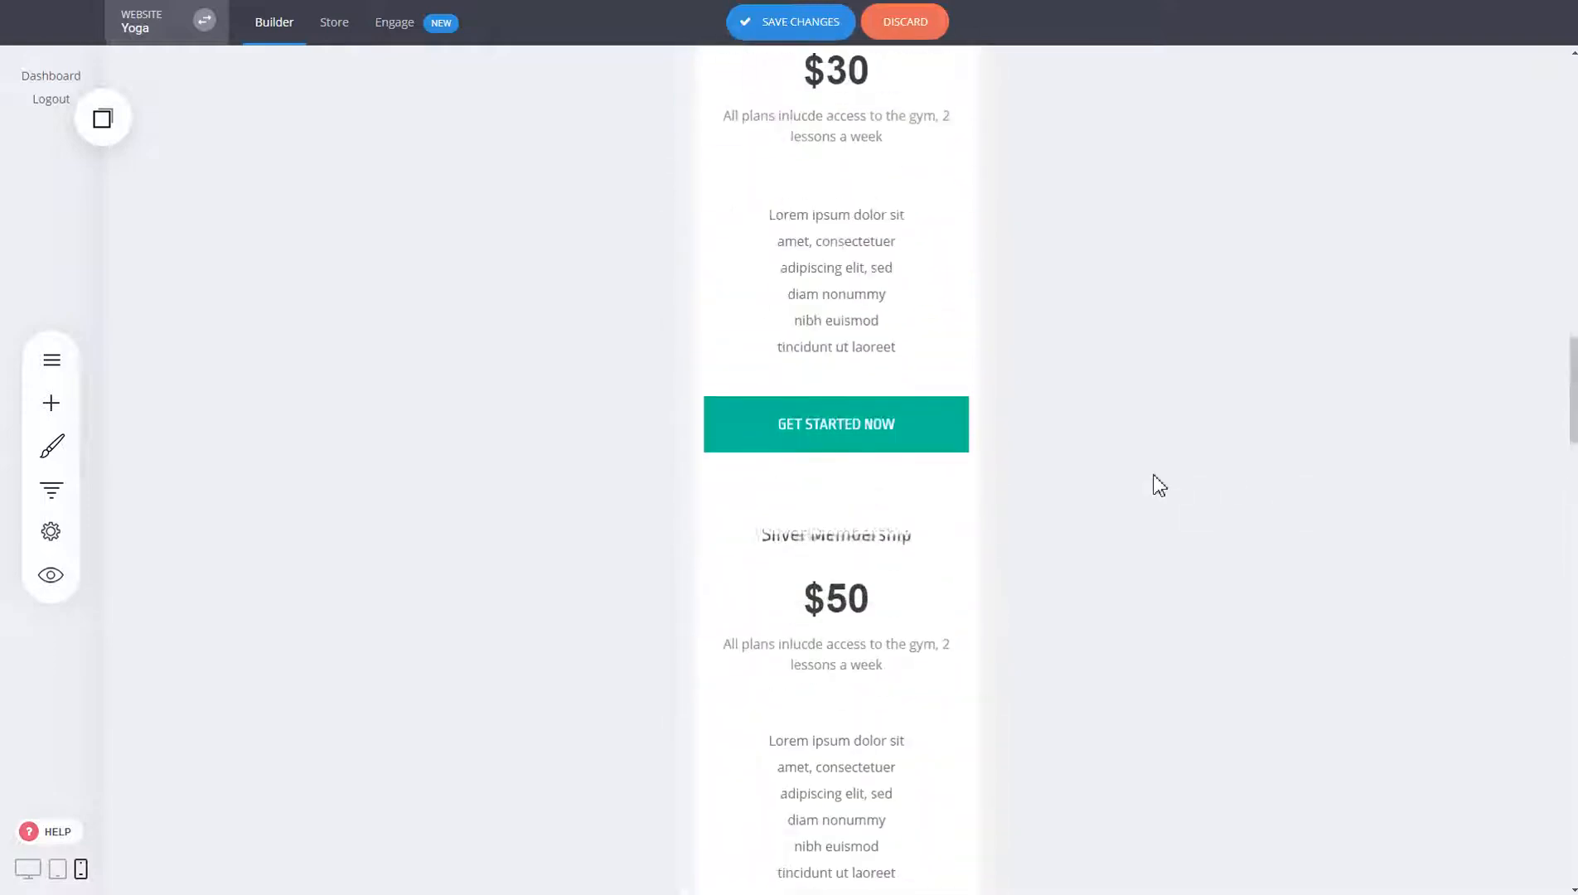
scroll(750, 506, "up", 9)
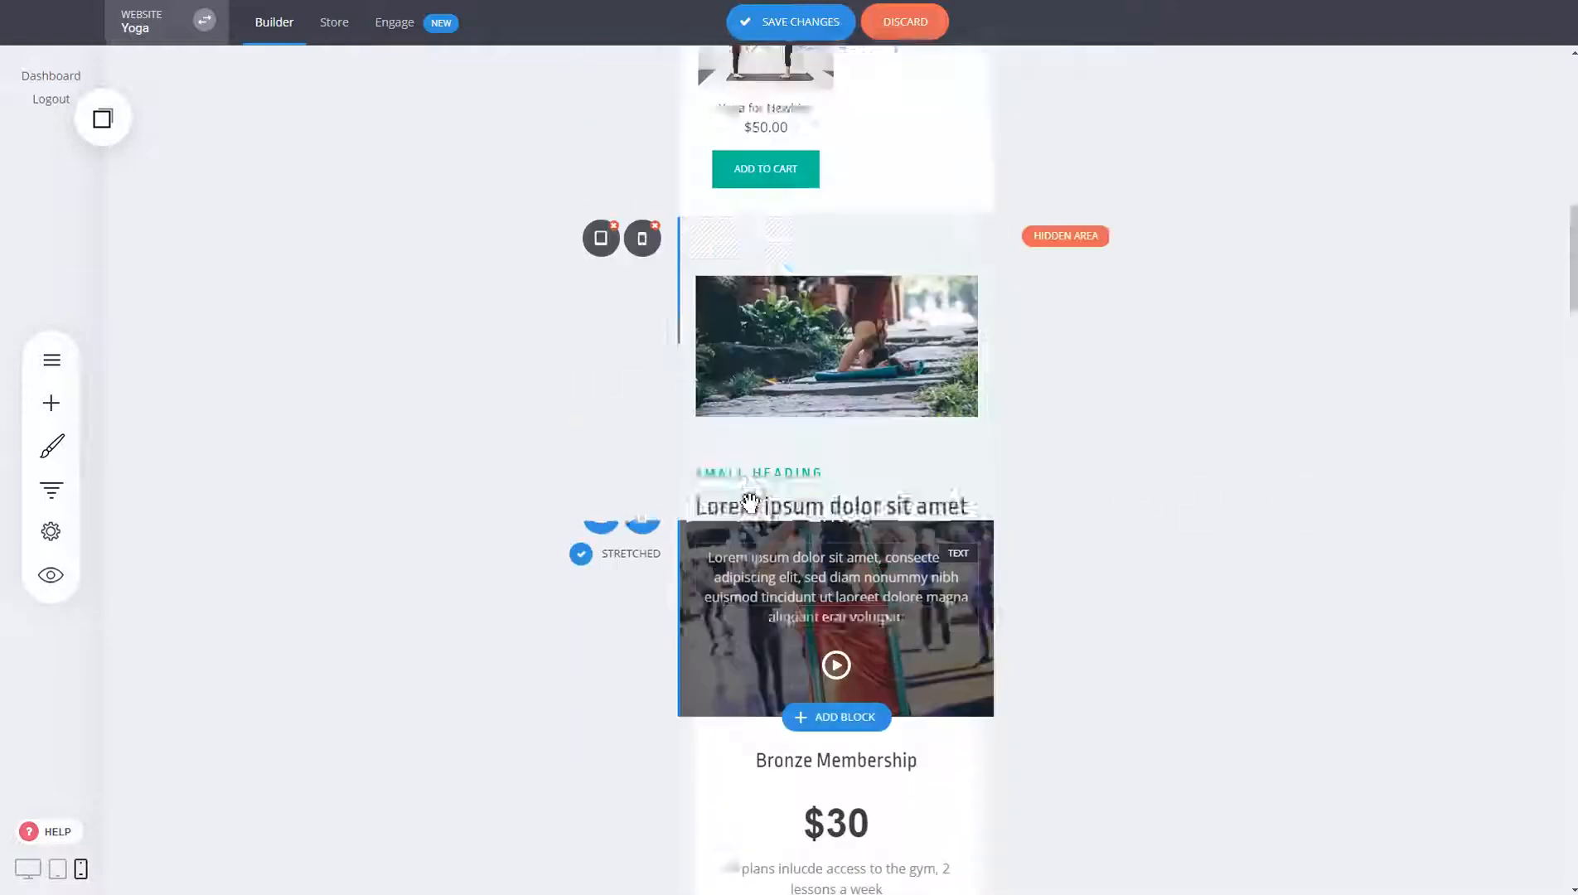
scroll(750, 503, "up", 3)
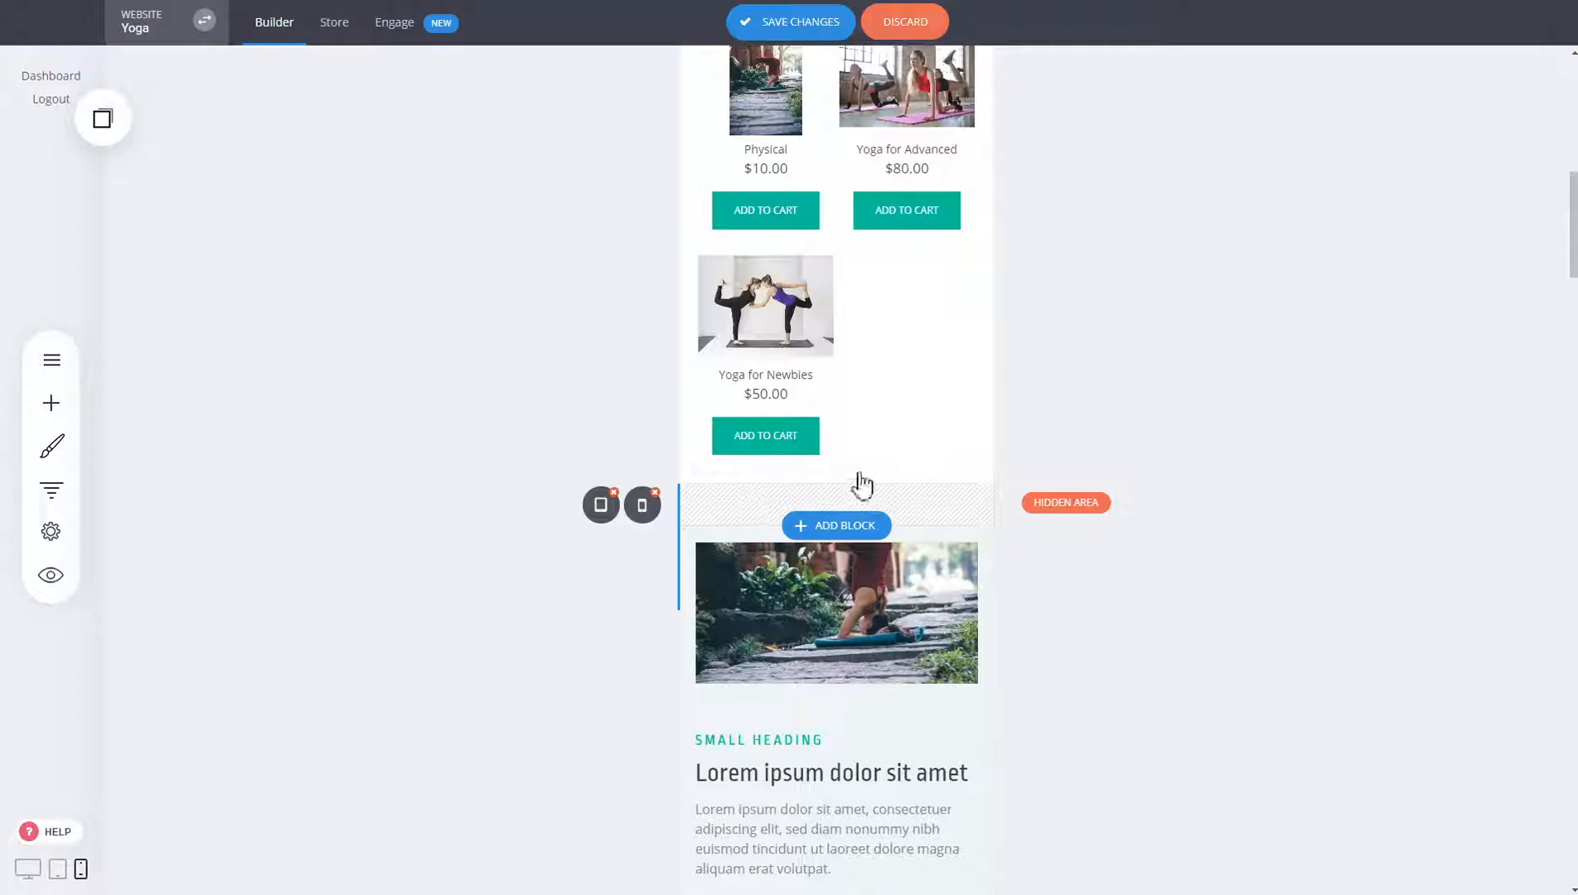
scroll(862, 485, "up", 7)
scroll(865, 458, "up", 4)
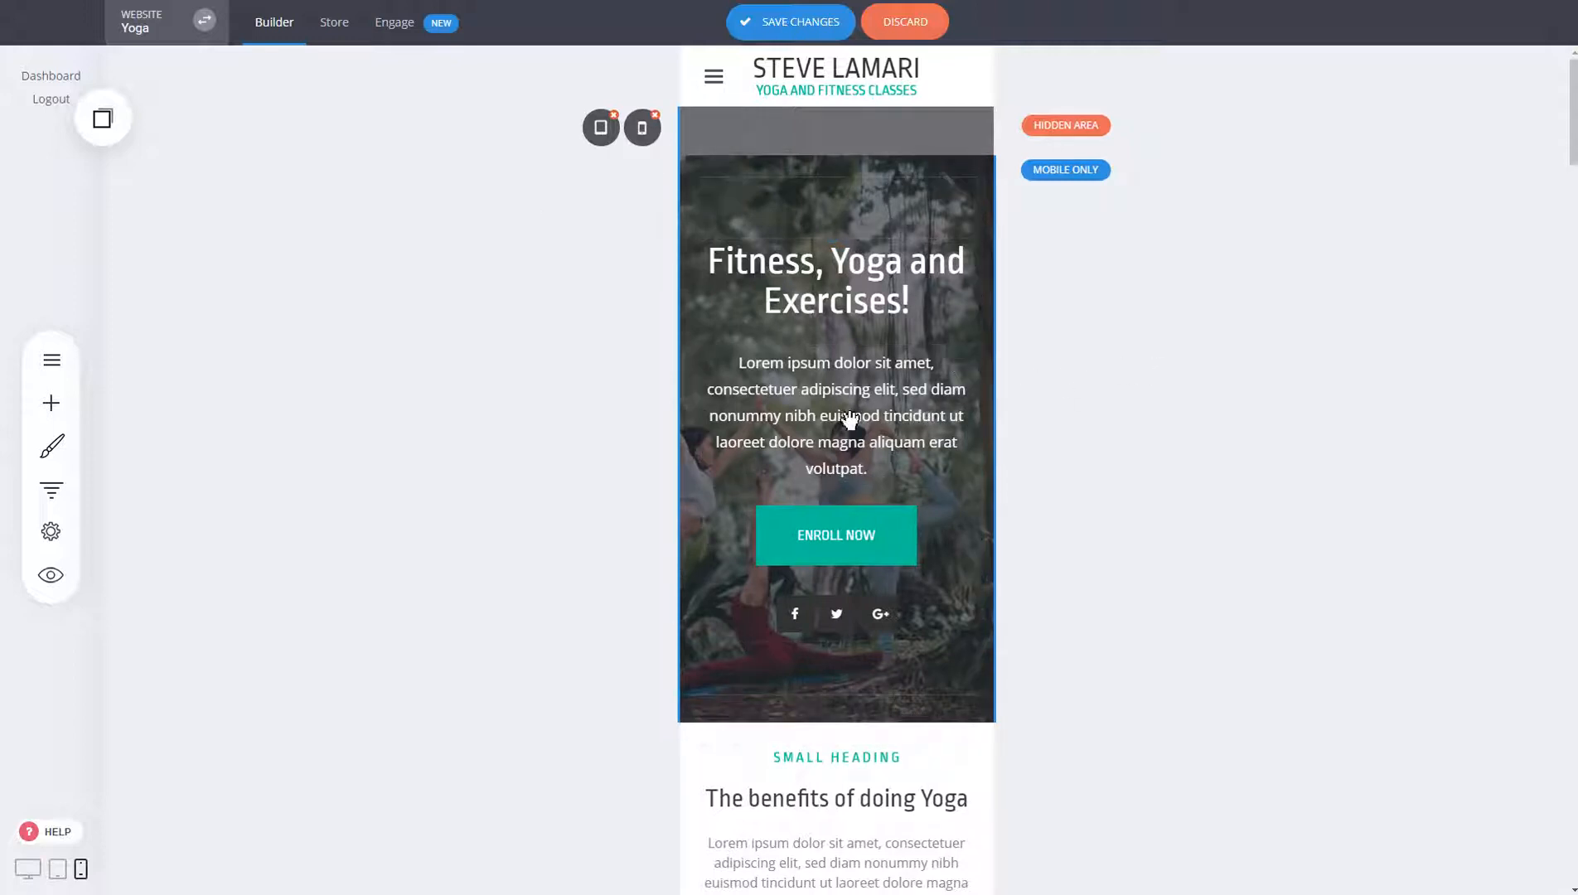
Step: Save the phone layout changes and switch the builder to tablet view
left_click(776, 23)
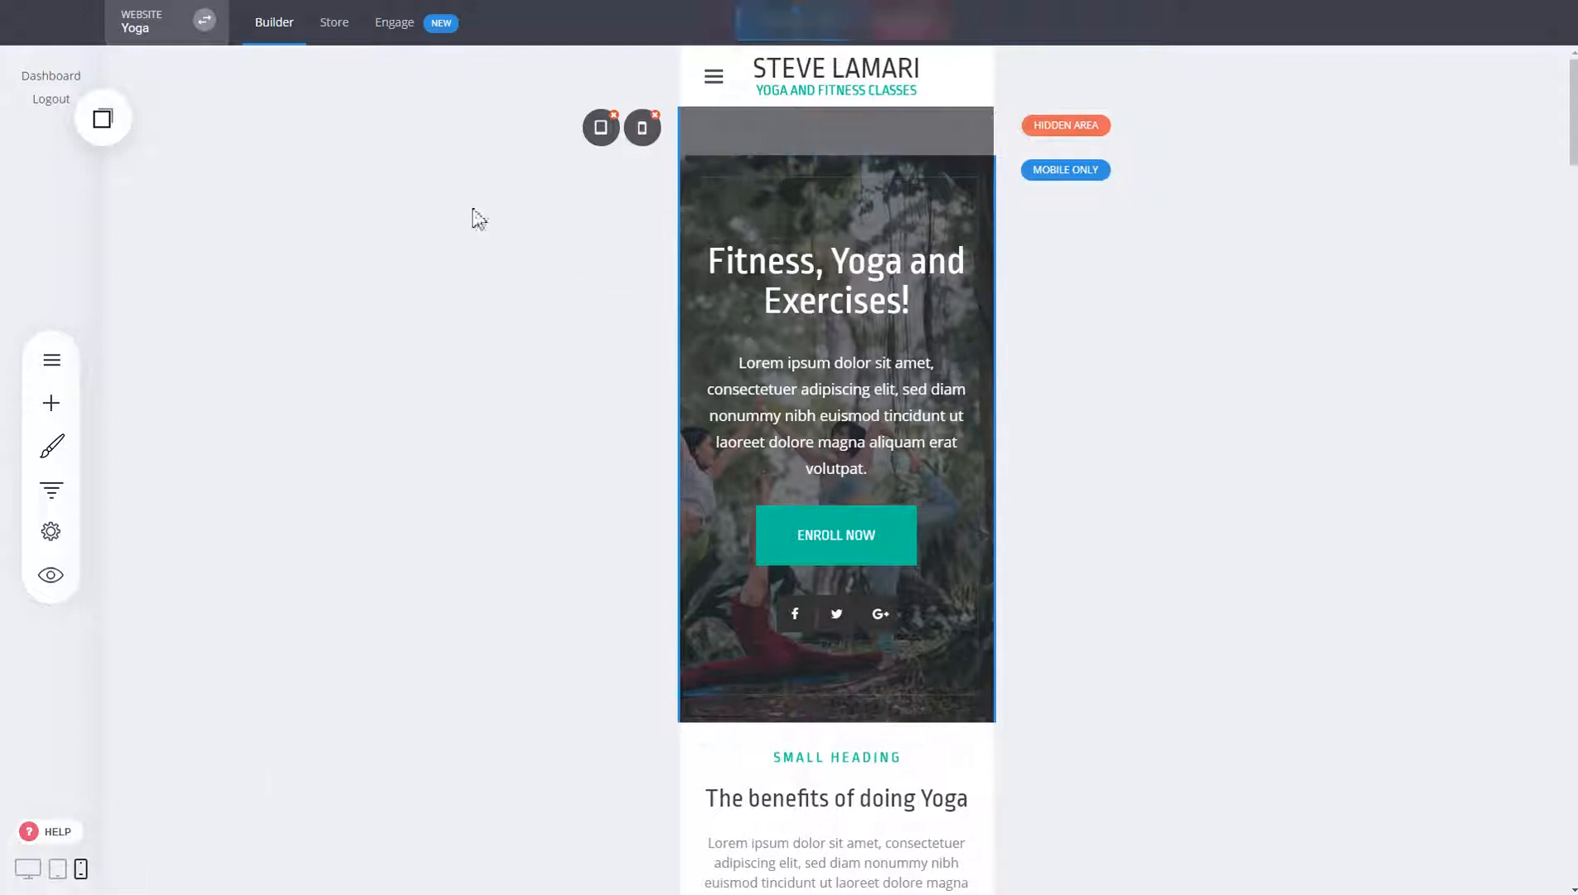
left_click(58, 873)
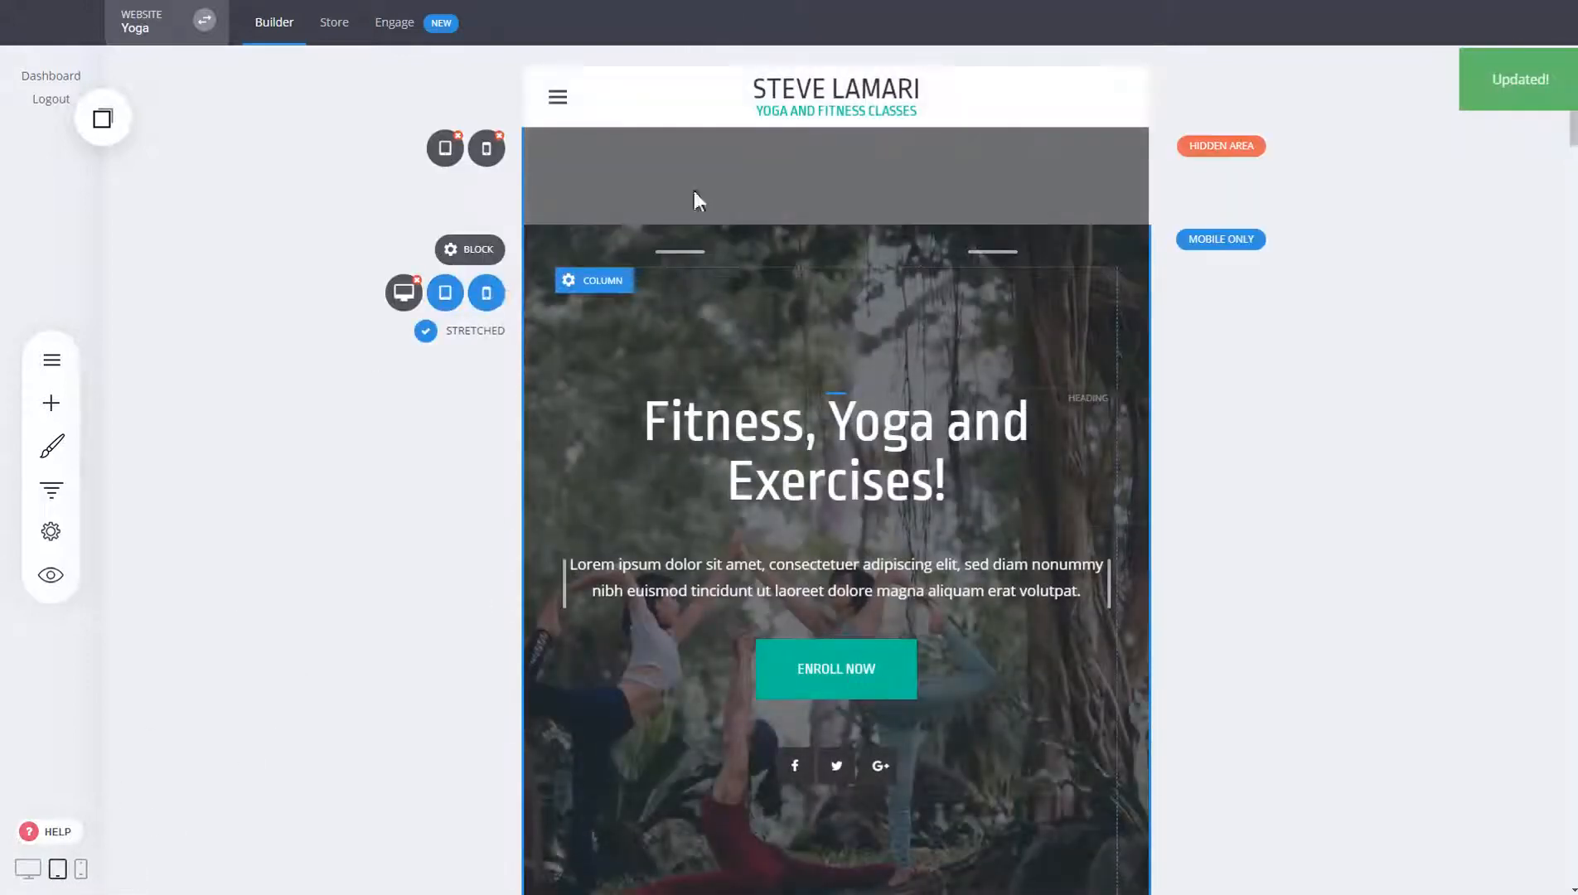
Step: Delete the spacers above the heading and below the social media icons in the mobile-only hero block
left_click_drag(879, 385, 880, 311)
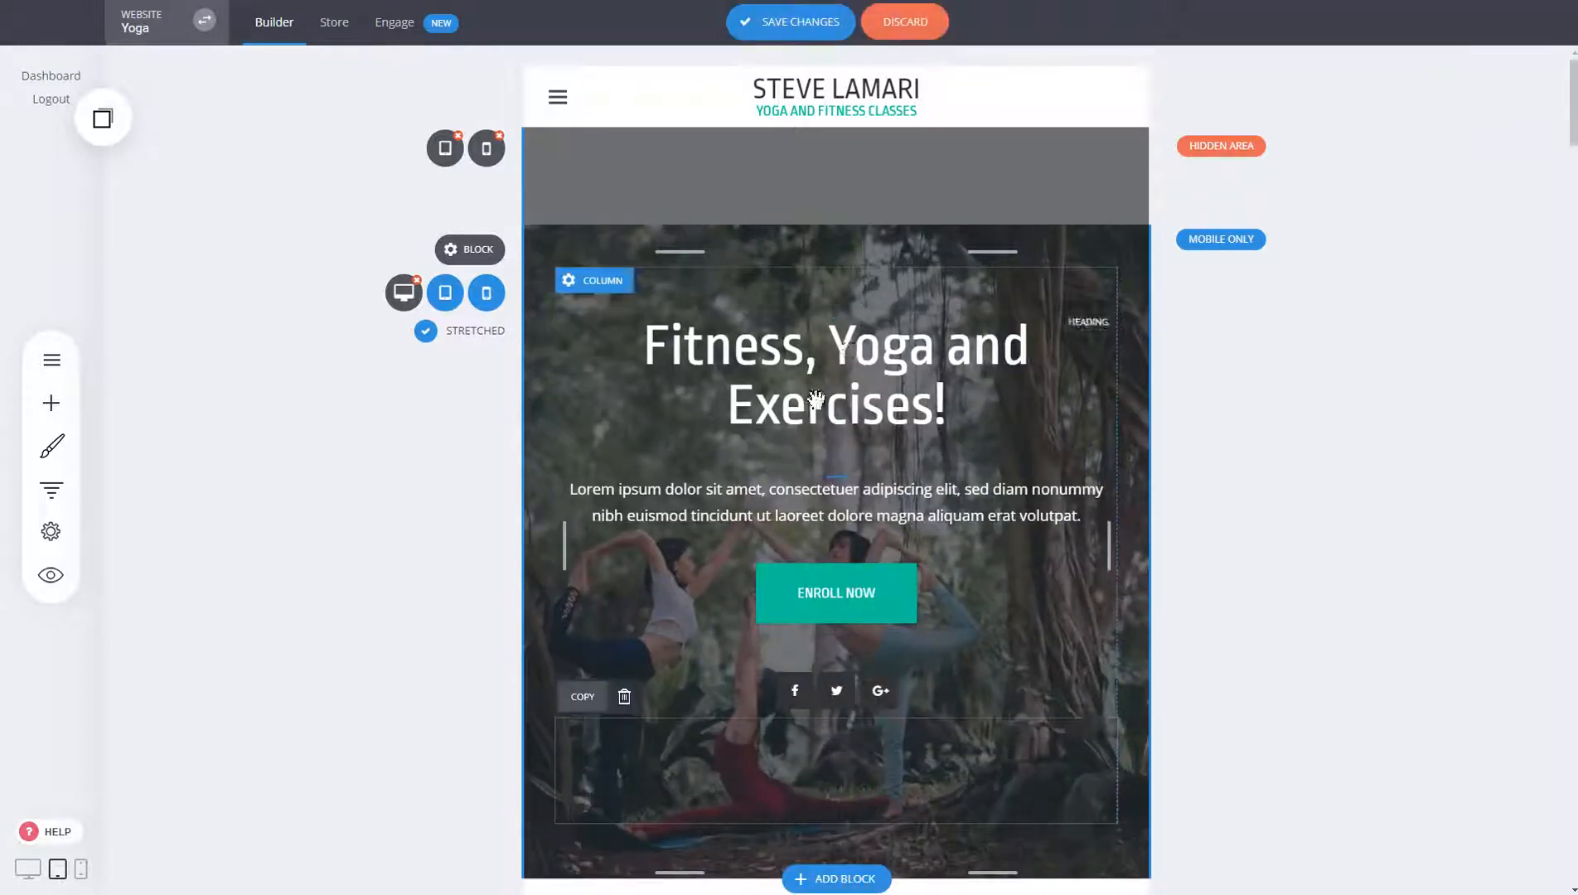
left_click(624, 697)
left_click(844, 398)
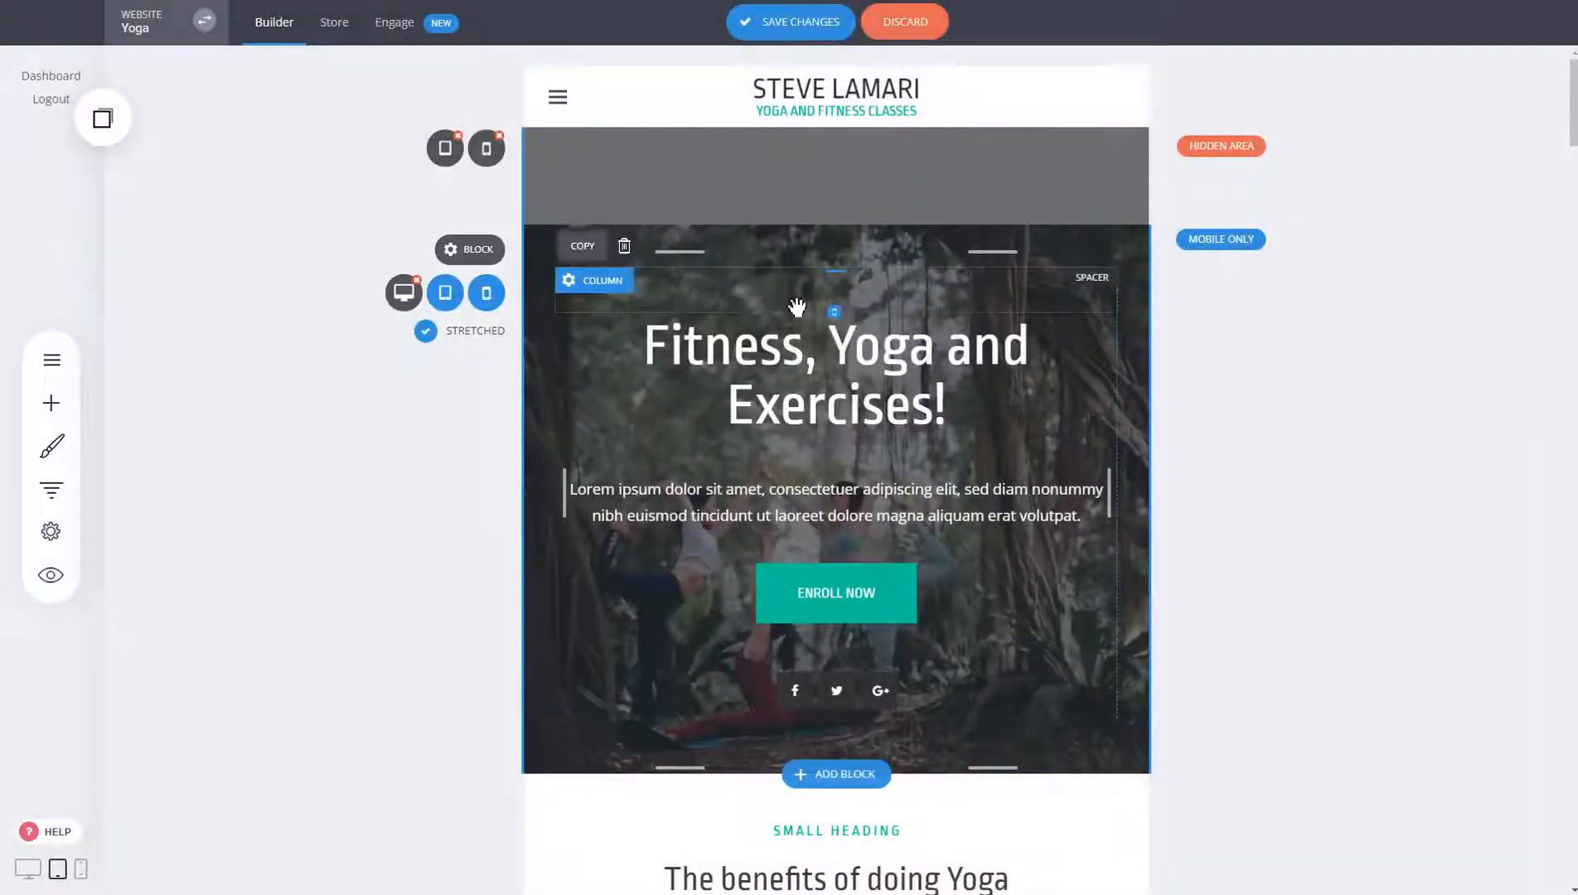
left_click(624, 245)
left_click(870, 409)
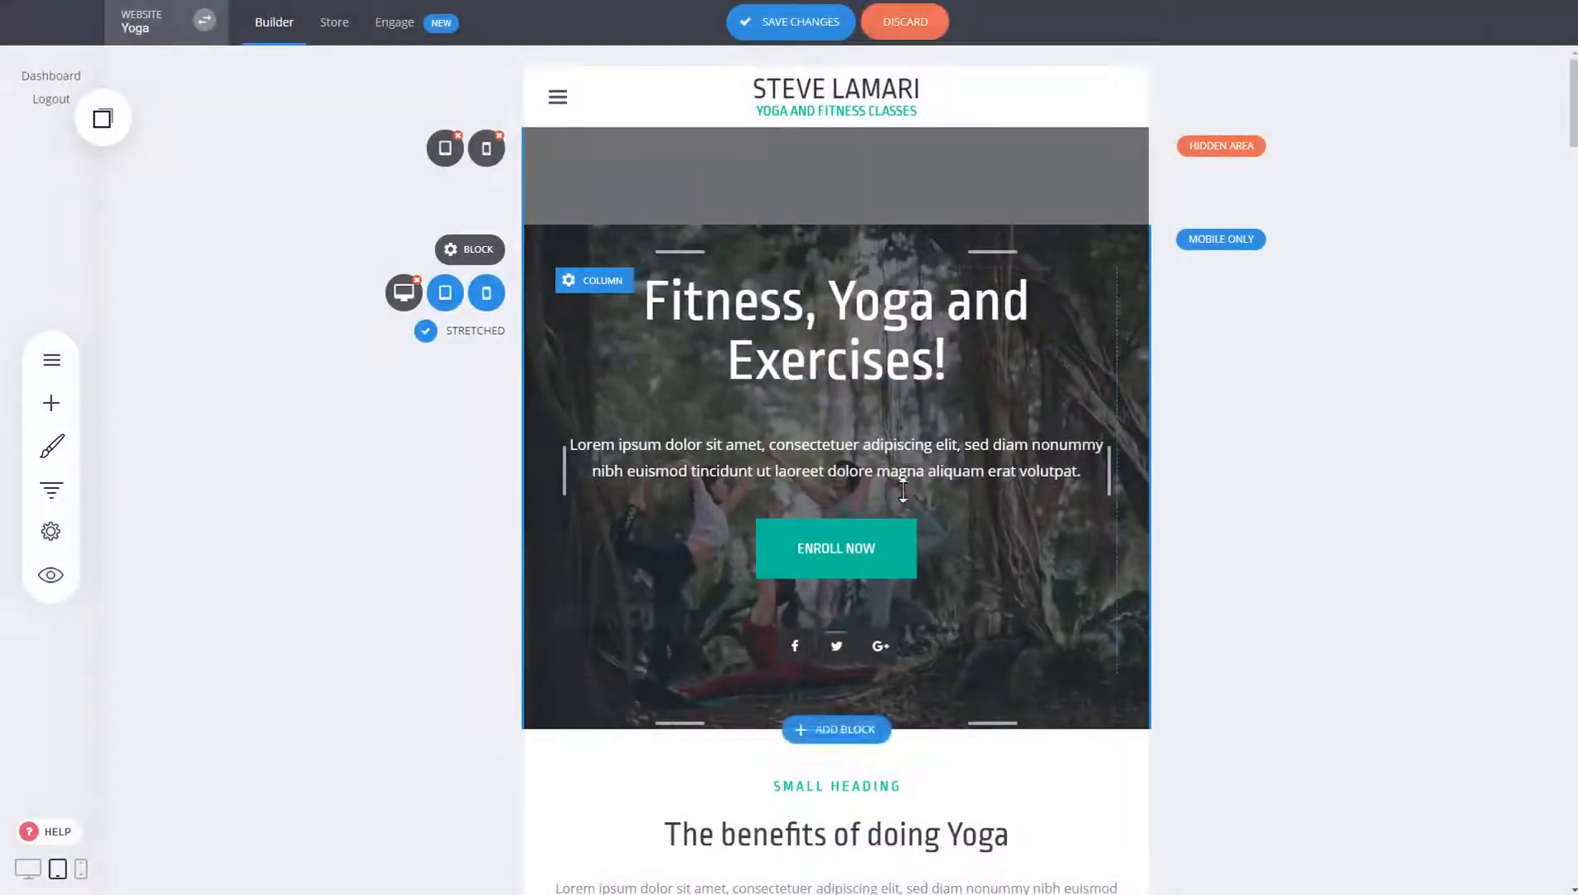
mouse_move(405, 315)
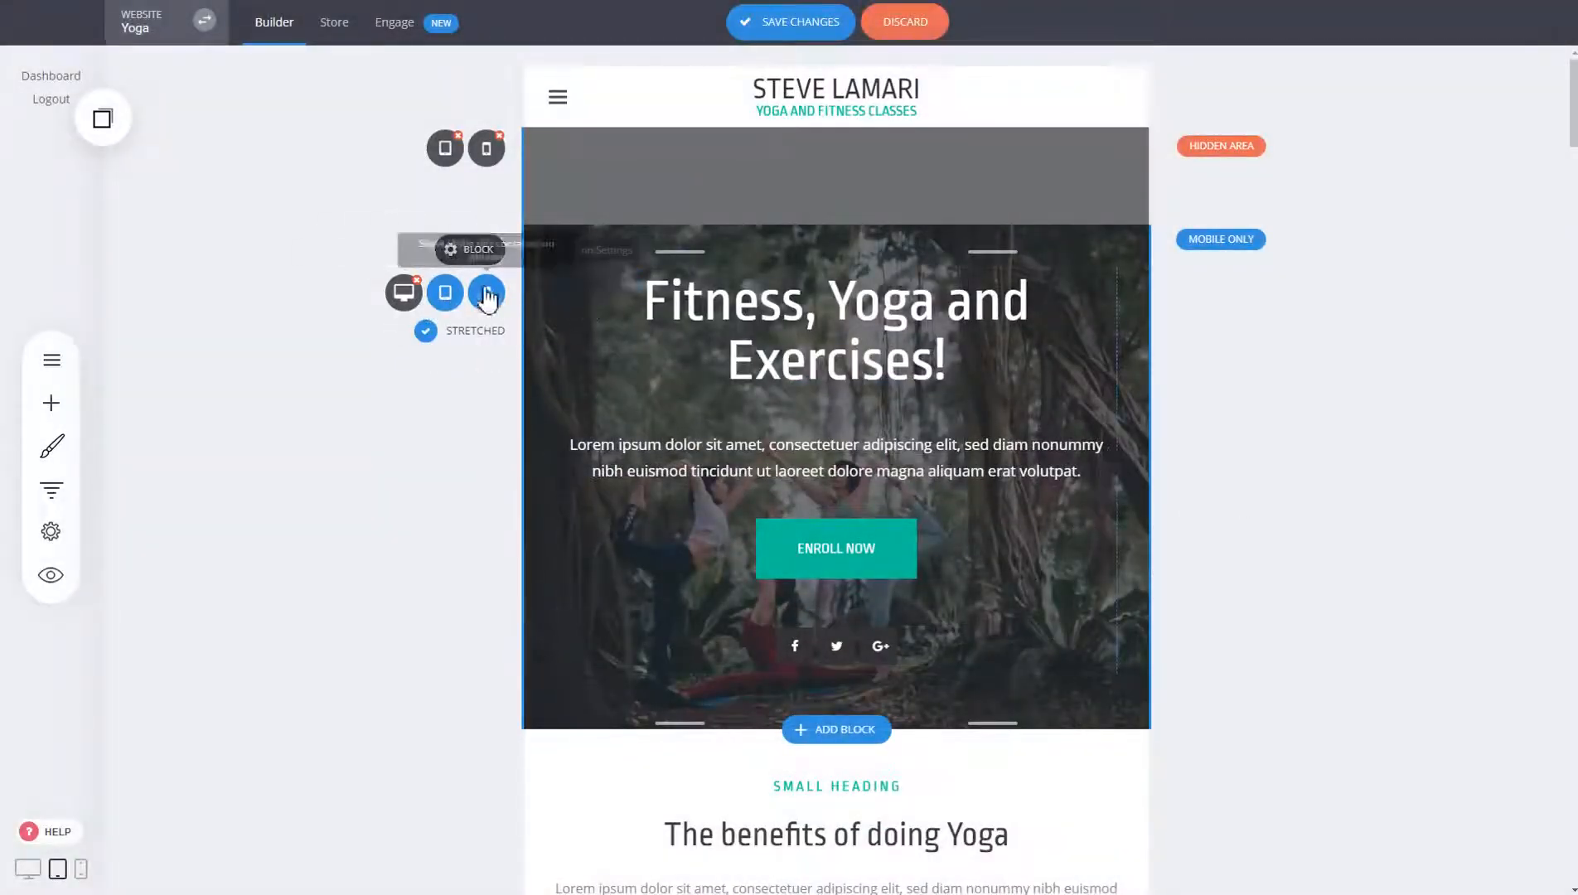
scroll(937, 335, "down", 5)
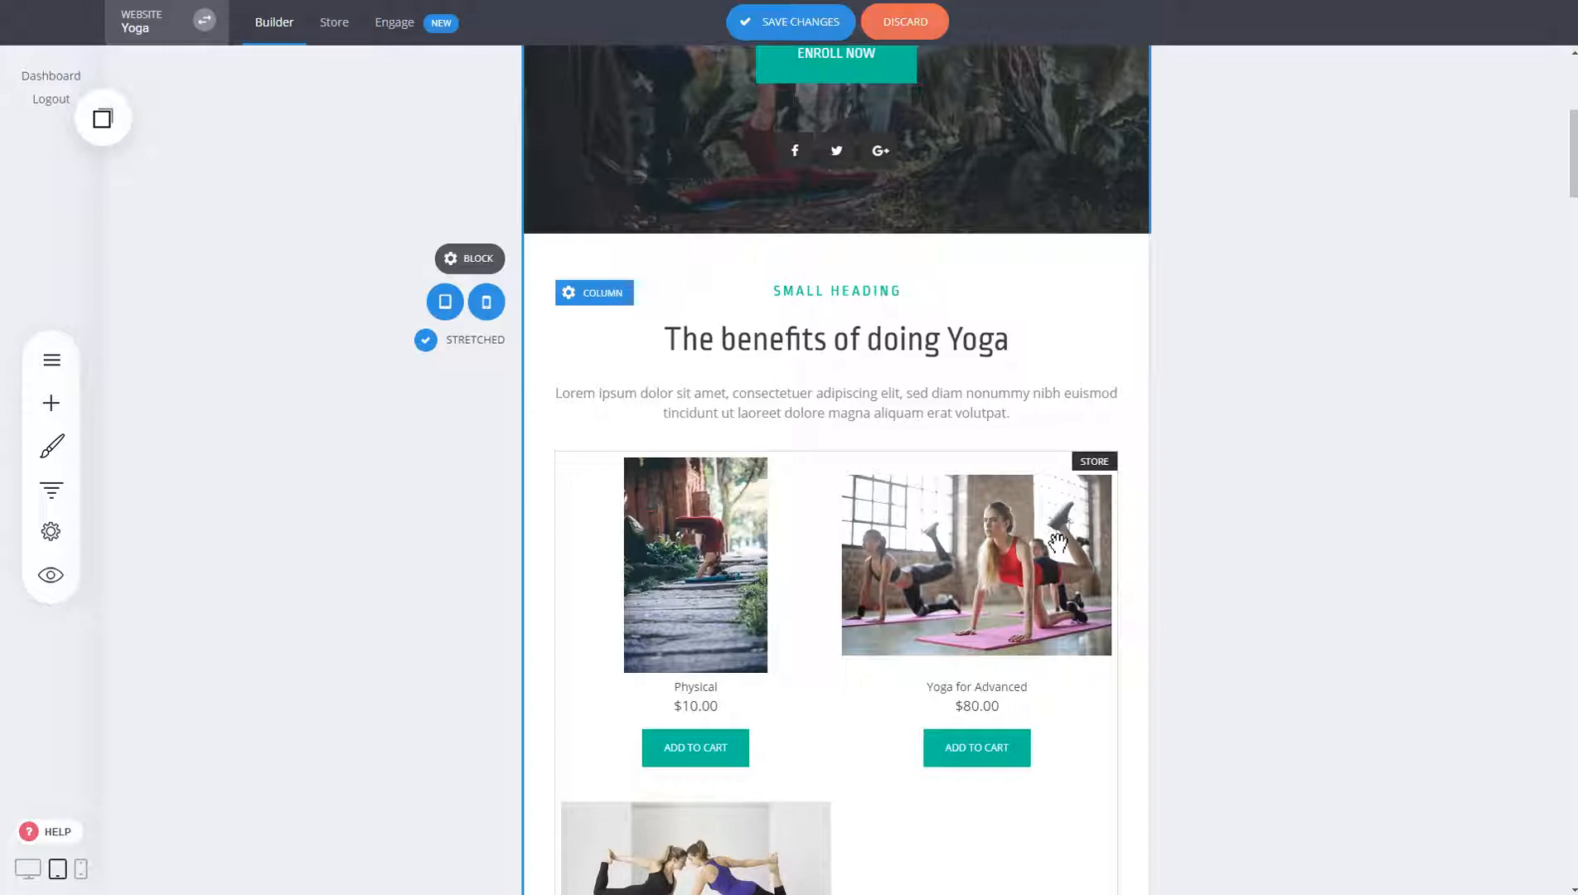
scroll(1345, 520, "up", 5)
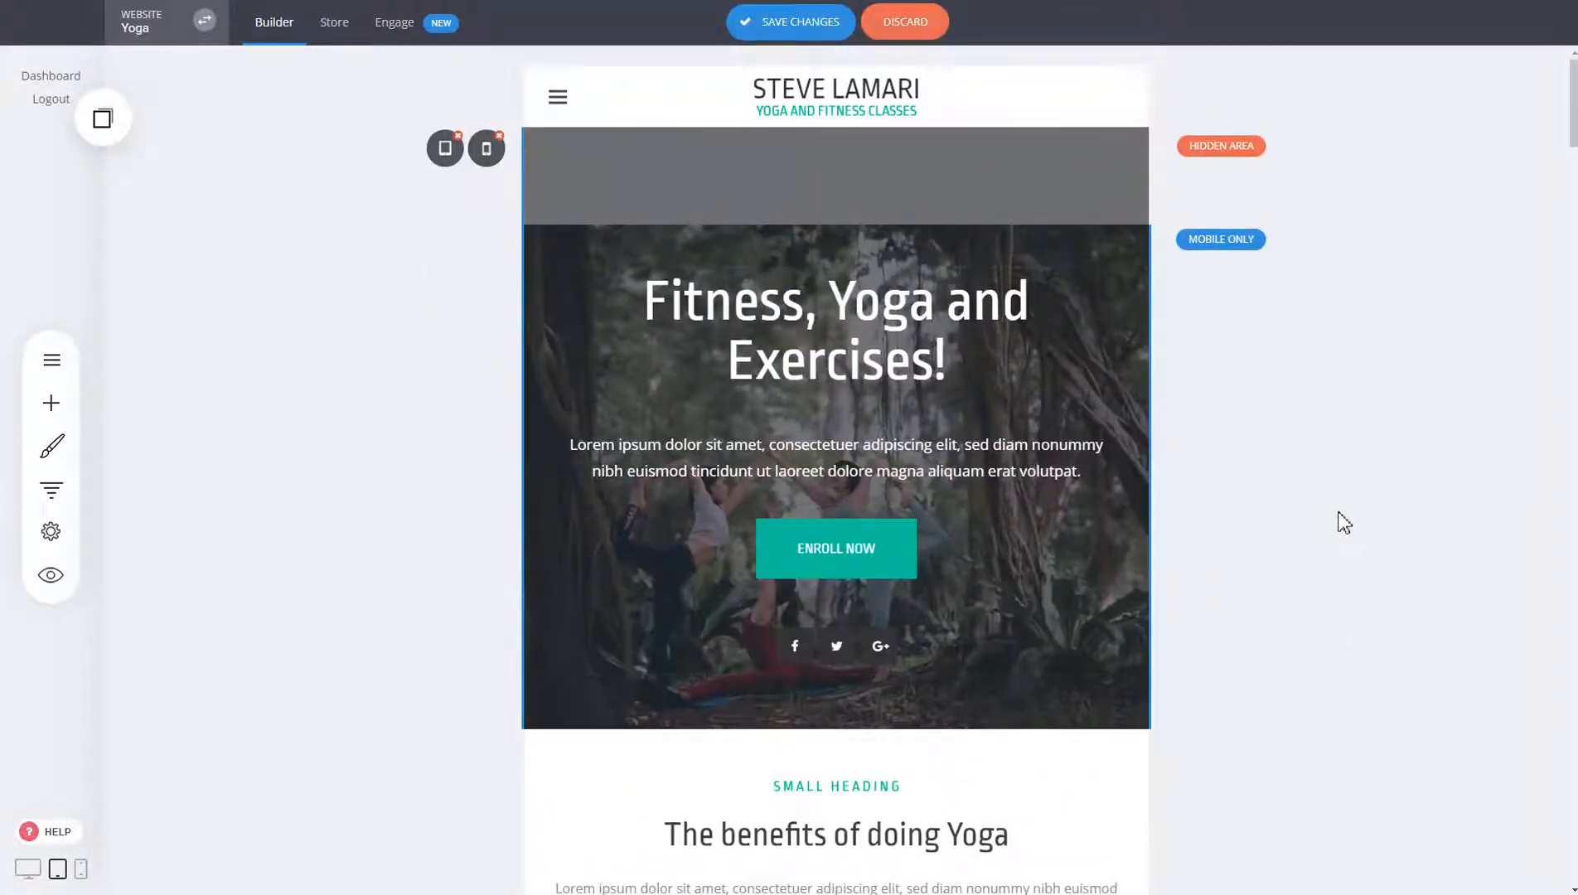